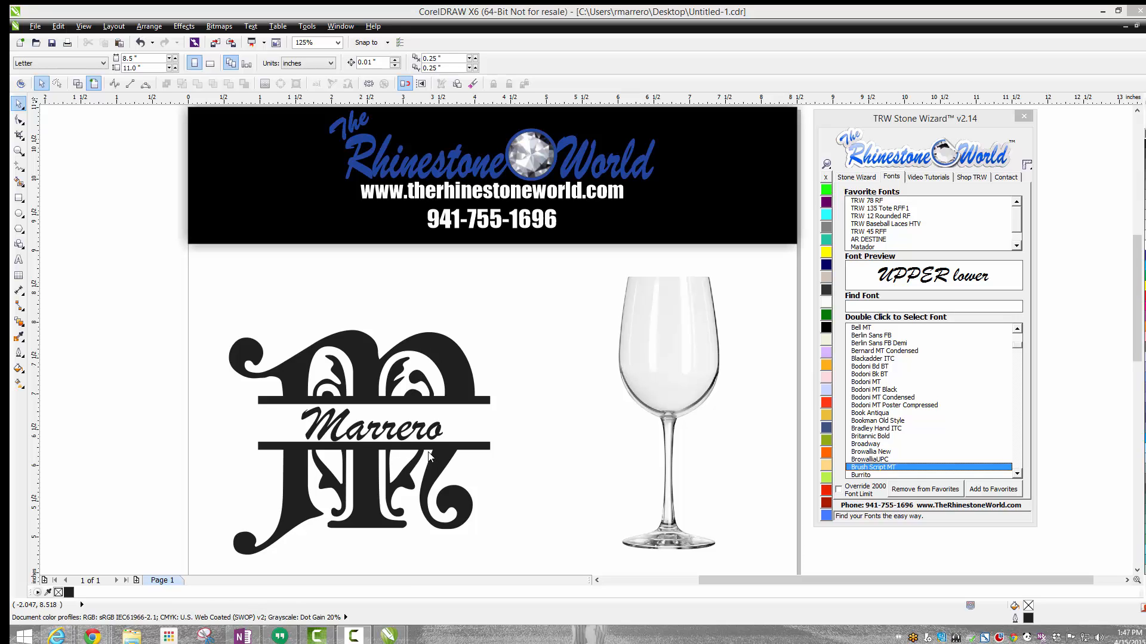
# Step: Create a thumbnail of the wine glass image on custom mockup product slot 12
pyautogui.click(857, 178)
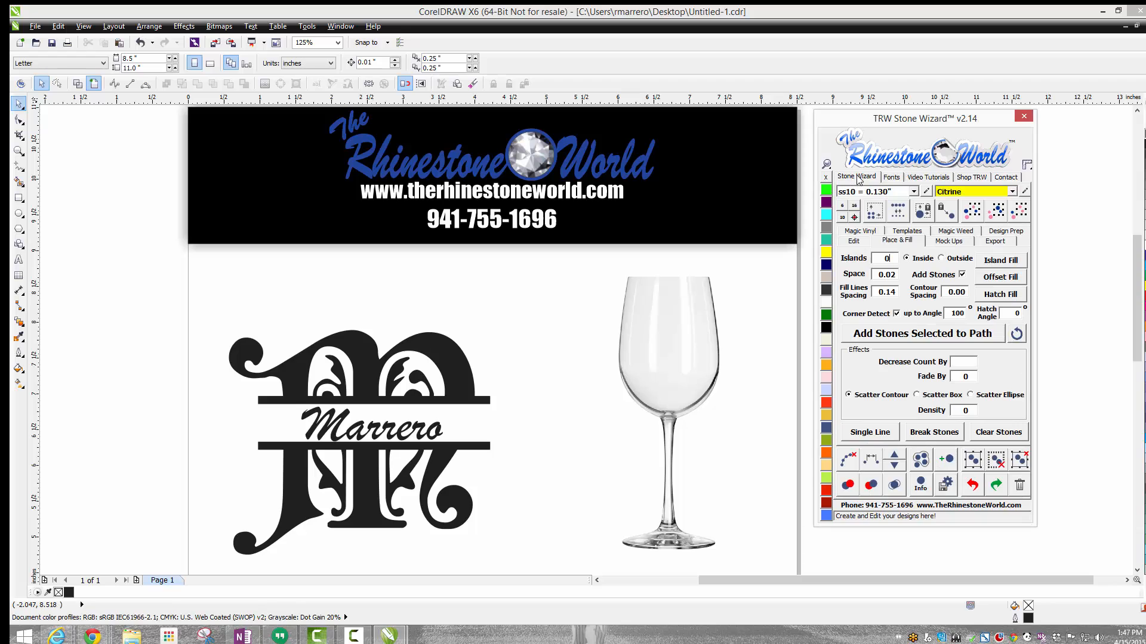
pyautogui.click(959, 241)
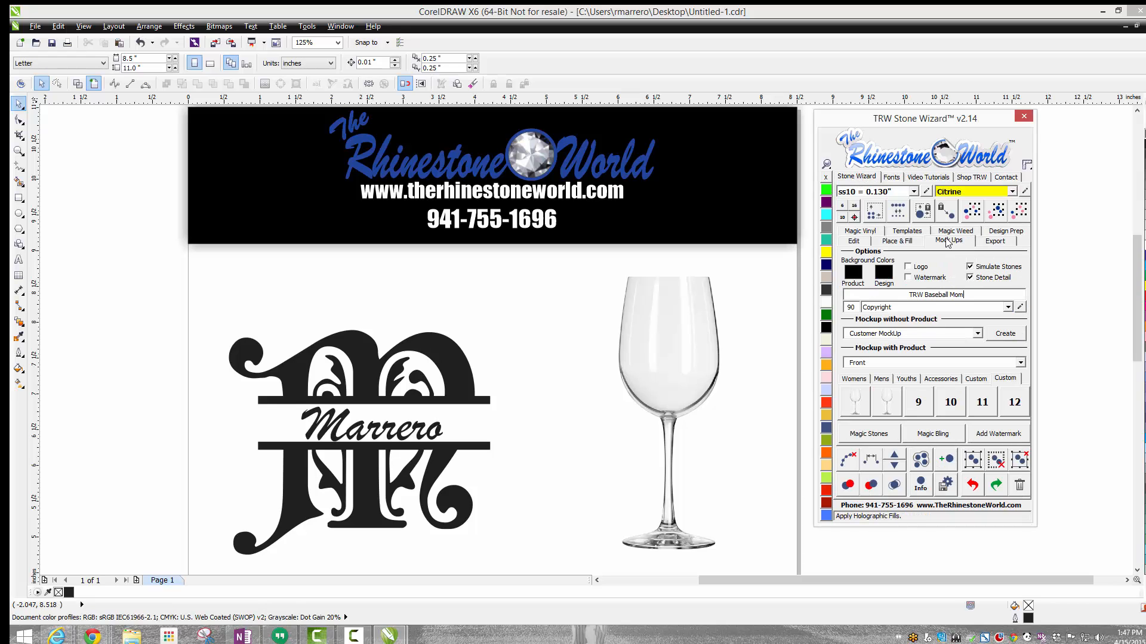
pyautogui.click(659, 324)
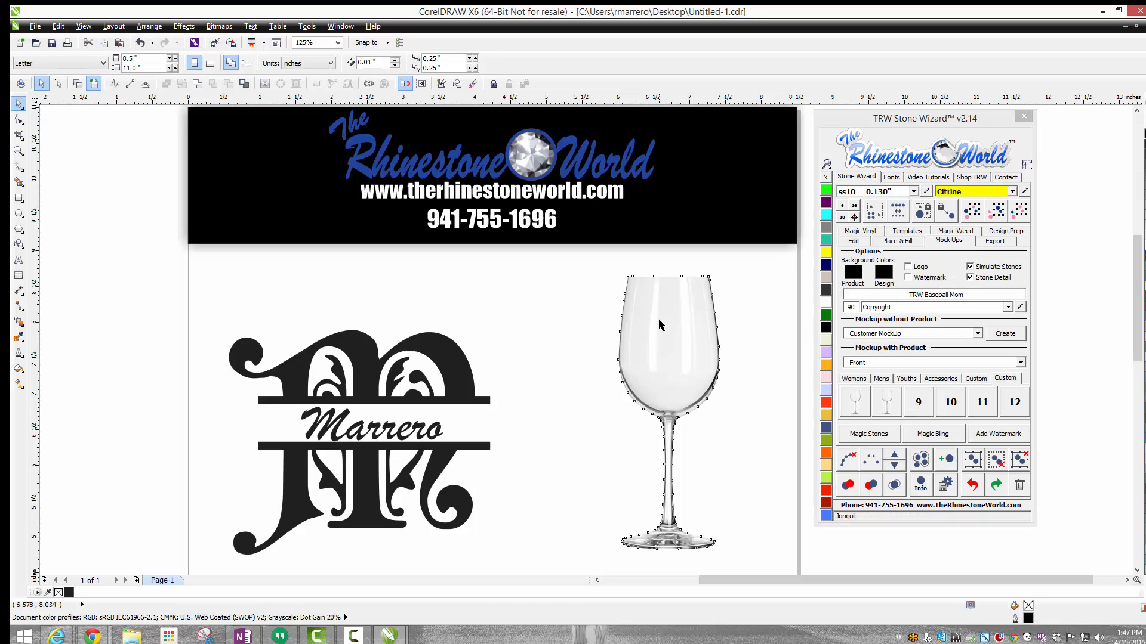
pyautogui.click(660, 324)
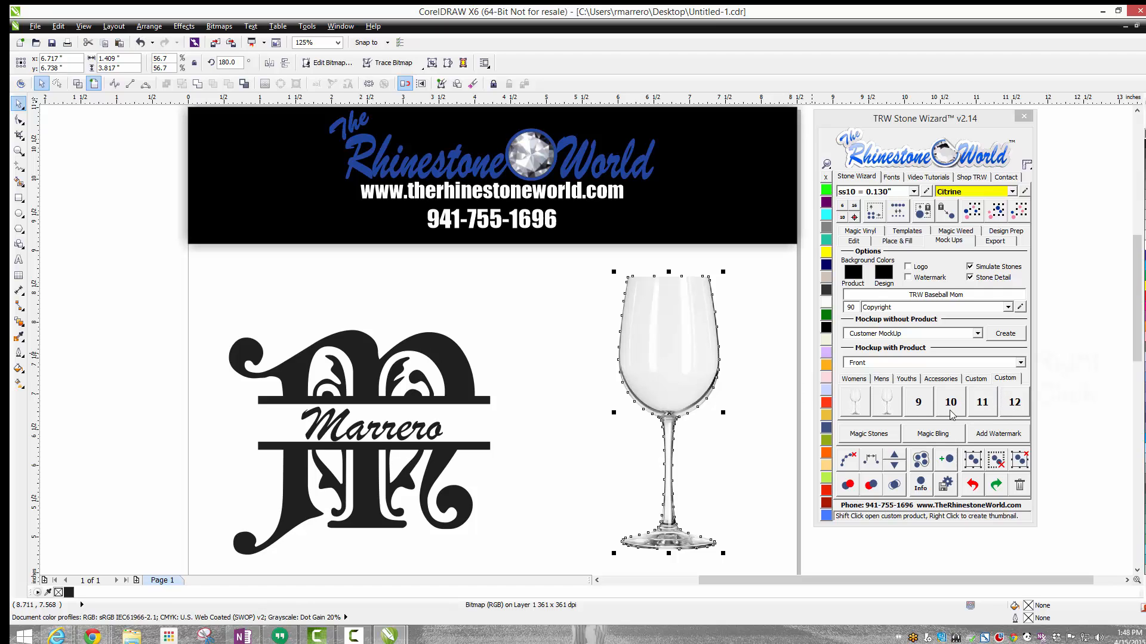
pyautogui.rightClick(1018, 406)
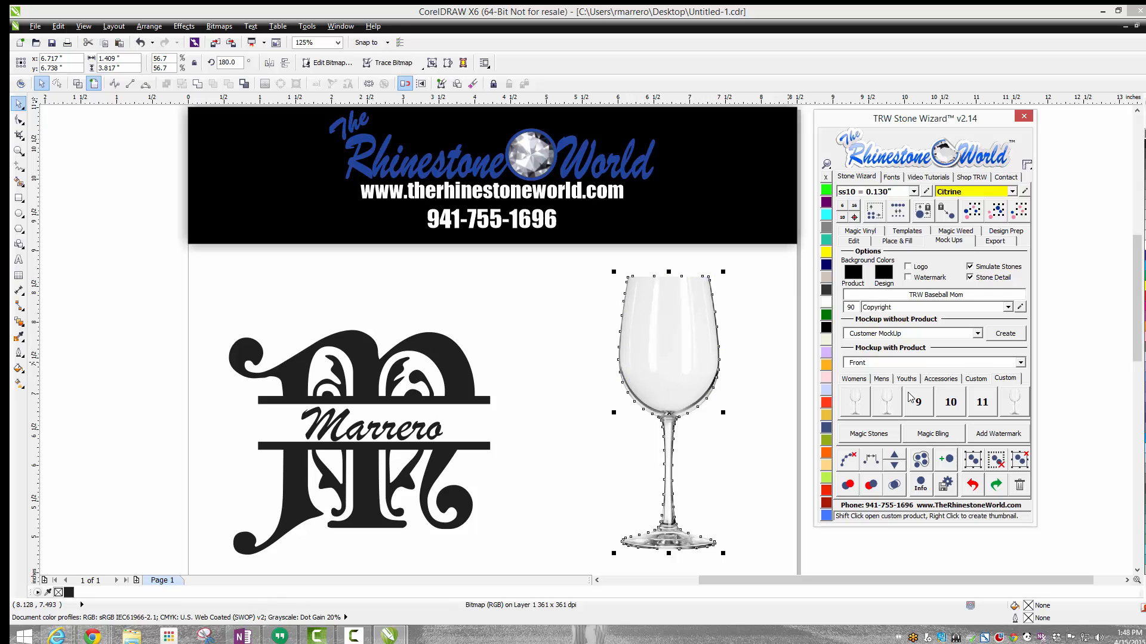
# Step: Open the template files for custom product 12 and look at the design areas in Custom_12_Front and Custom_12_Back
pyautogui.keyDown('shift'); pyautogui.click(1021, 404); pyautogui.keyUp('shift')
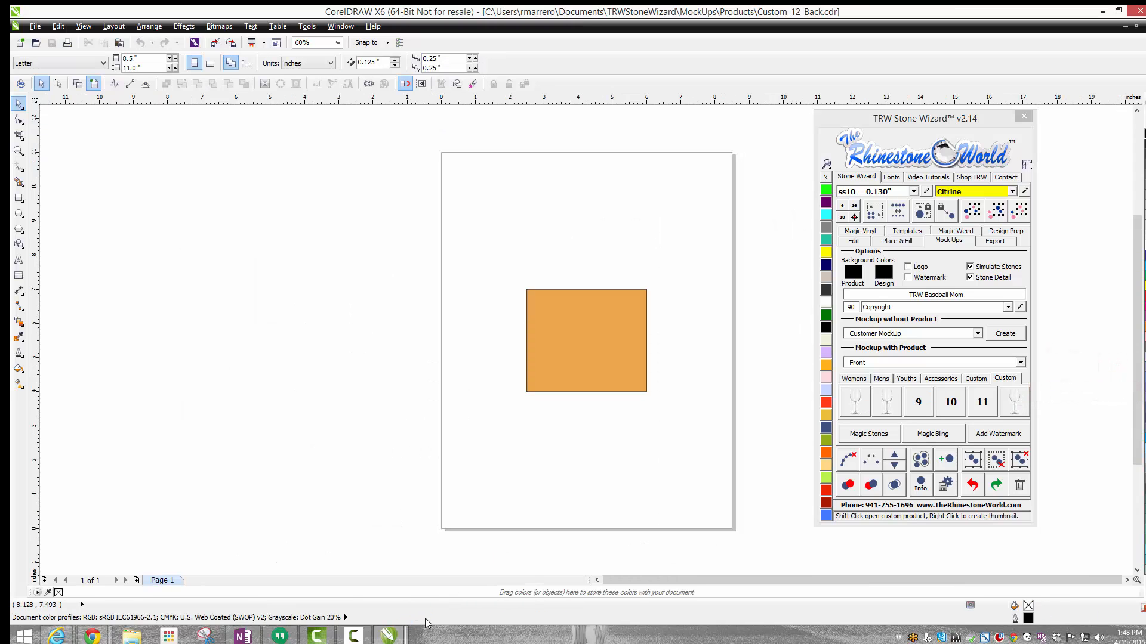
pyautogui.moveTo(391, 637)
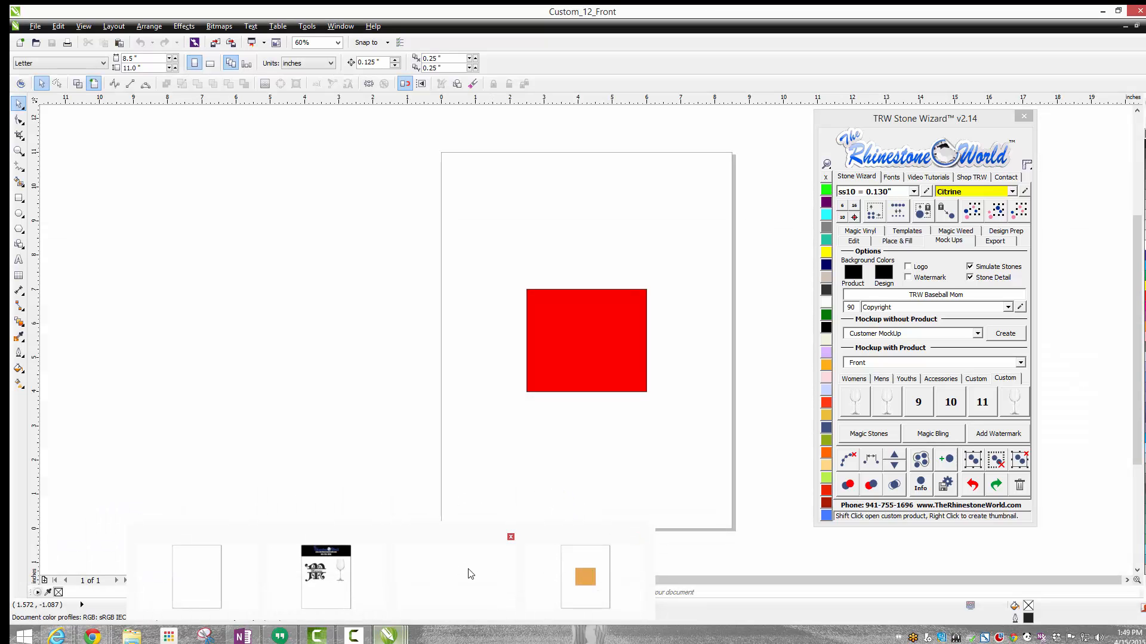
pyautogui.click(471, 574)
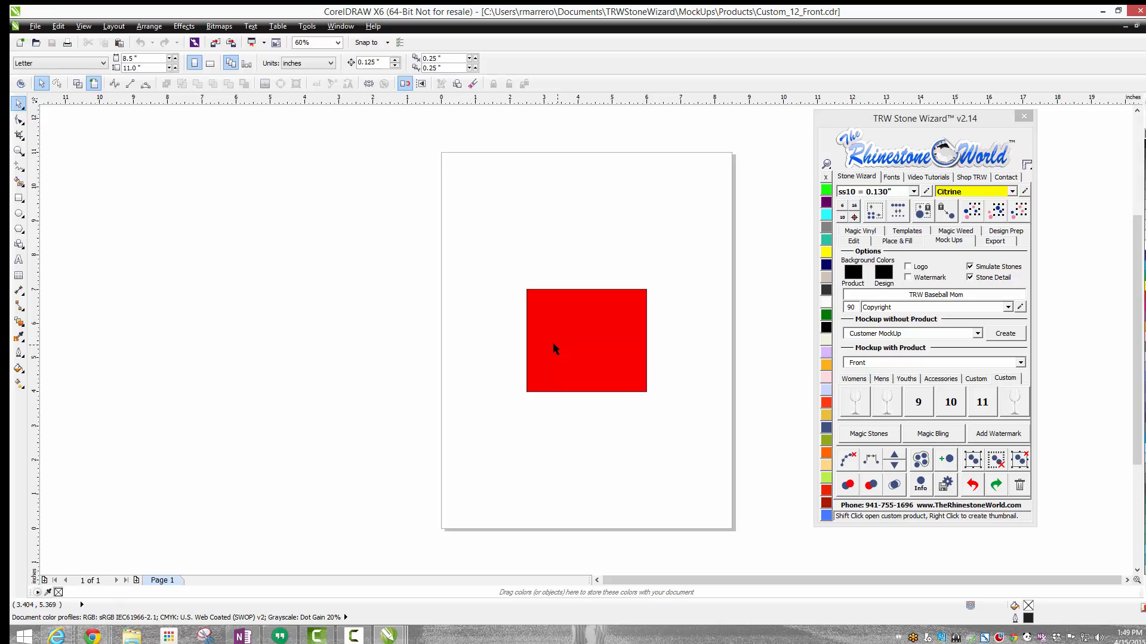
pyautogui.moveTo(396, 642)
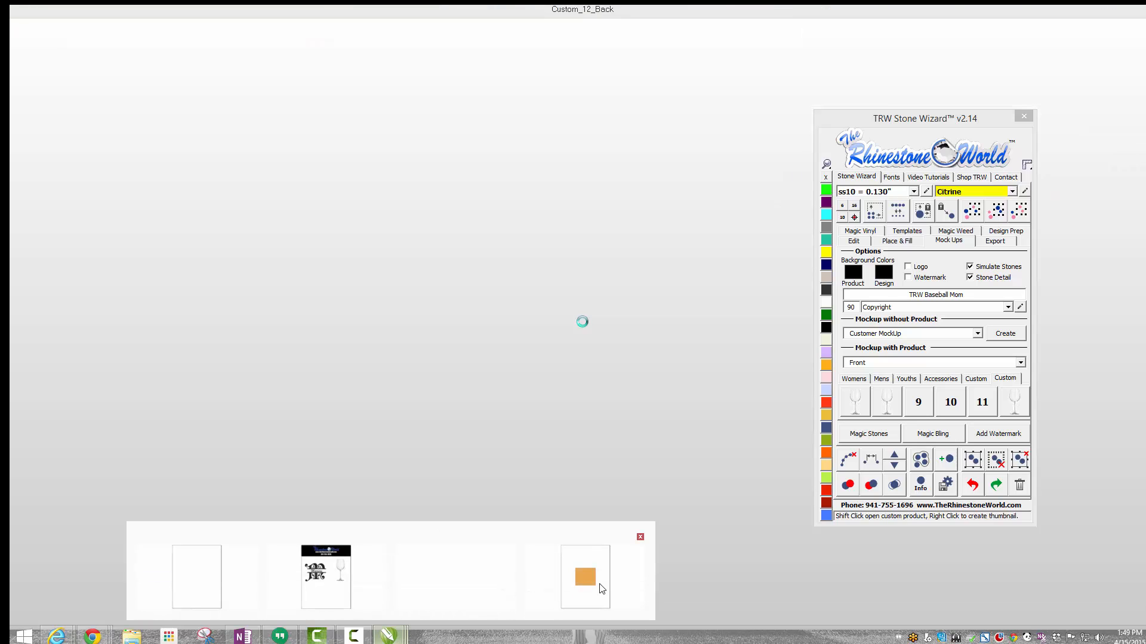
pyautogui.click(585, 574)
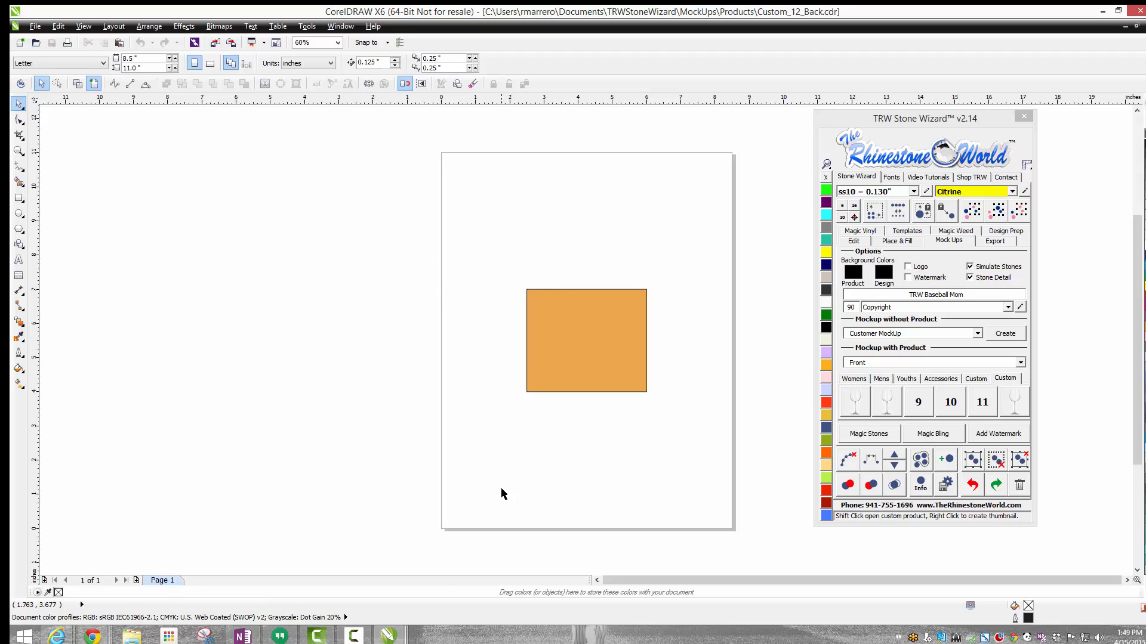
# Step: Copy the wine glass image from the Untitled-1 drawing into the Custom_12_Front template
pyautogui.moveTo(407, 637)
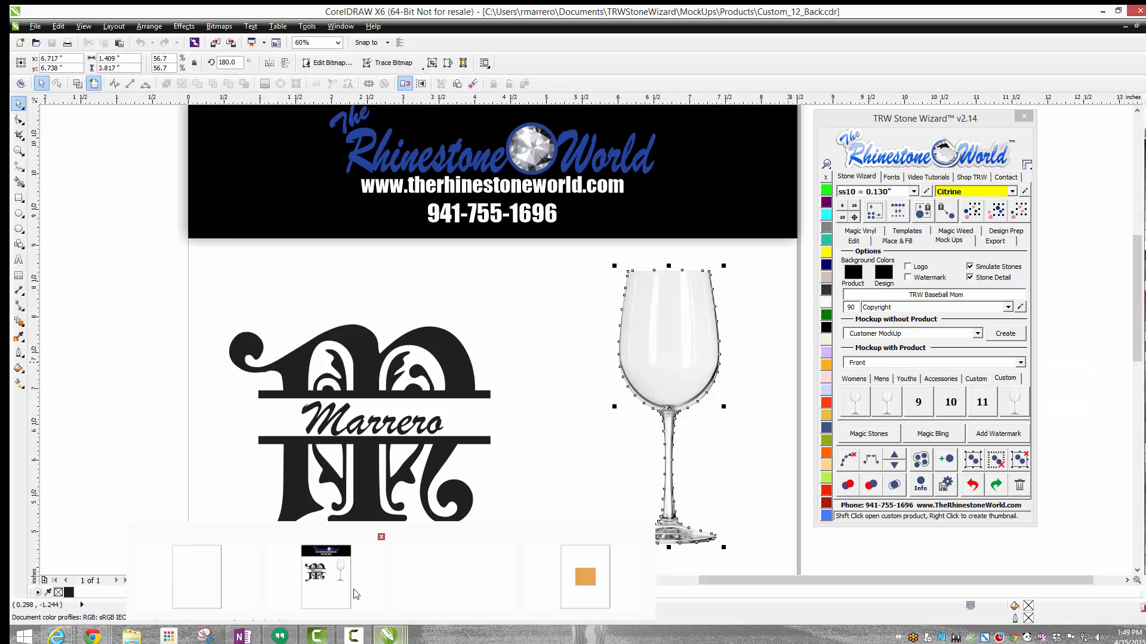
pyautogui.click(366, 589)
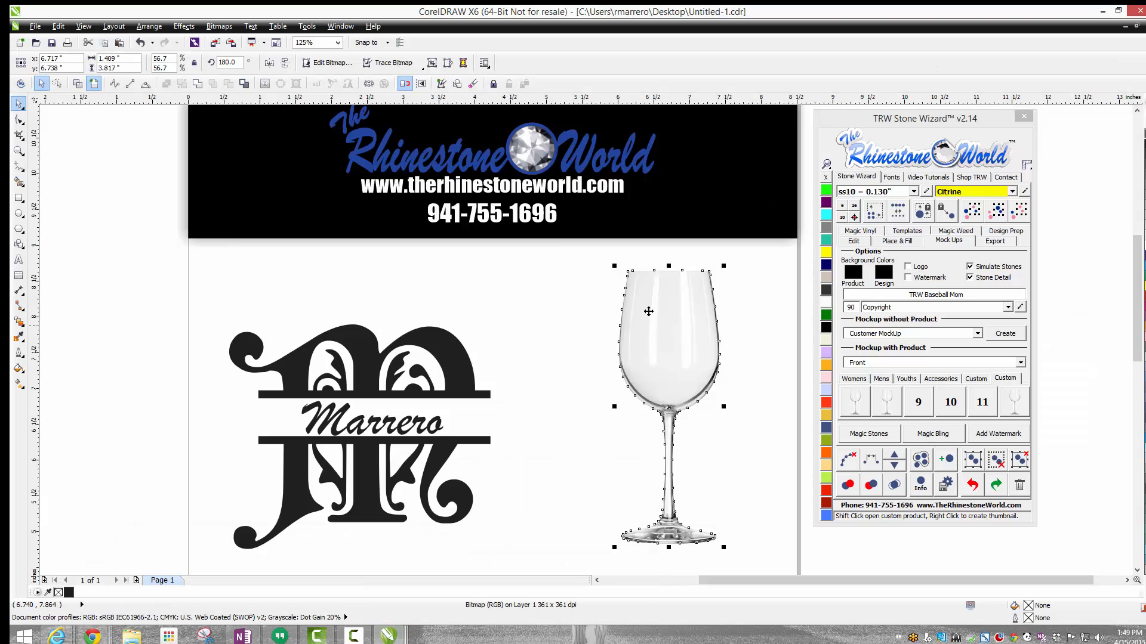
pyautogui.click(559, 315)
pyautogui.moveTo(696, 302); pyautogui.dragTo(674, 305)
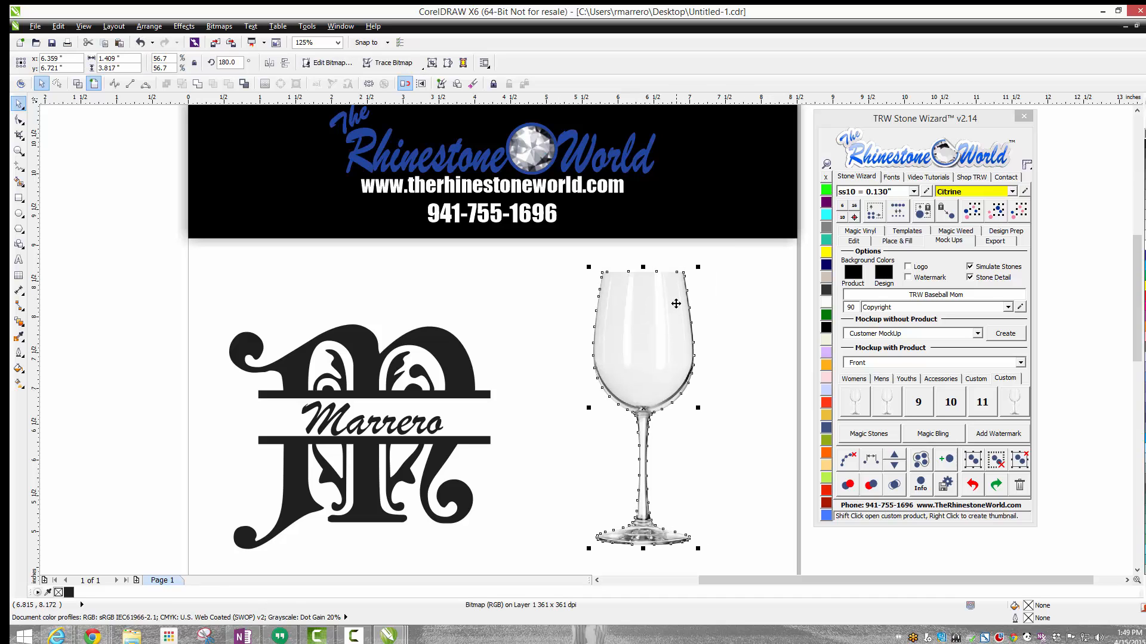
pyautogui.hotkey('ctrl', 'c')
pyautogui.click(390, 636)
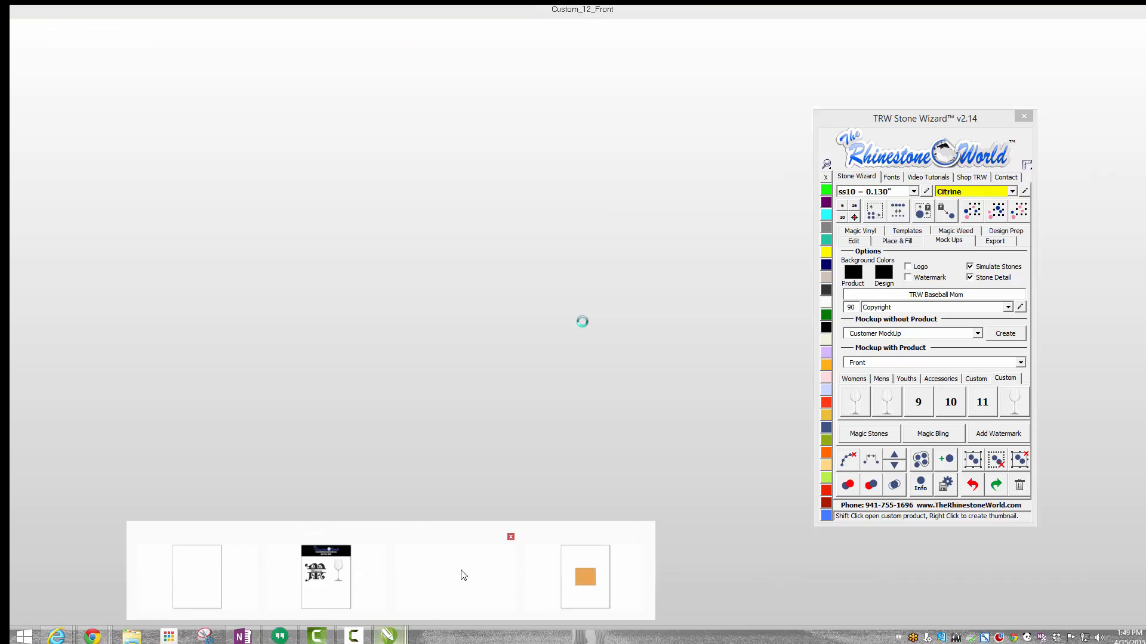
pyautogui.click(463, 575)
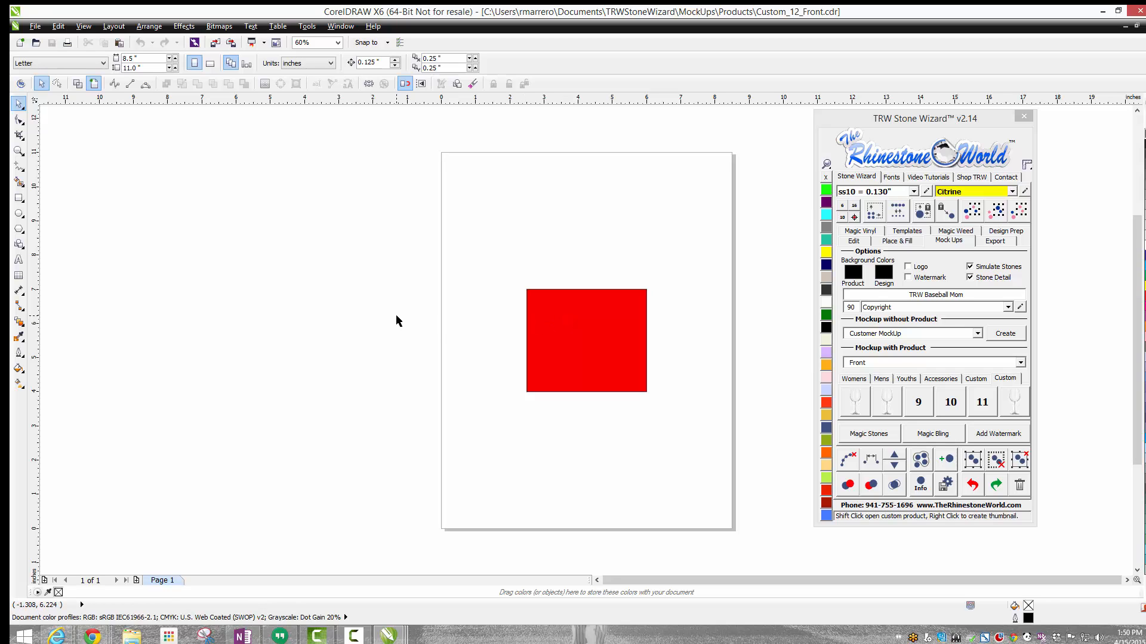
pyautogui.hotkey('ctrl', 'v')
# Step: Enlarge the pasted glass to about 2.02 × 5.48 inches and position it beside the red rectangle
pyautogui.moveTo(646, 289); pyautogui.dragTo(685, 260)
pyautogui.moveTo(668, 338); pyautogui.dragTo(644, 399)
pyautogui.moveTo(697, 258); pyautogui.dragTo(702, 279)
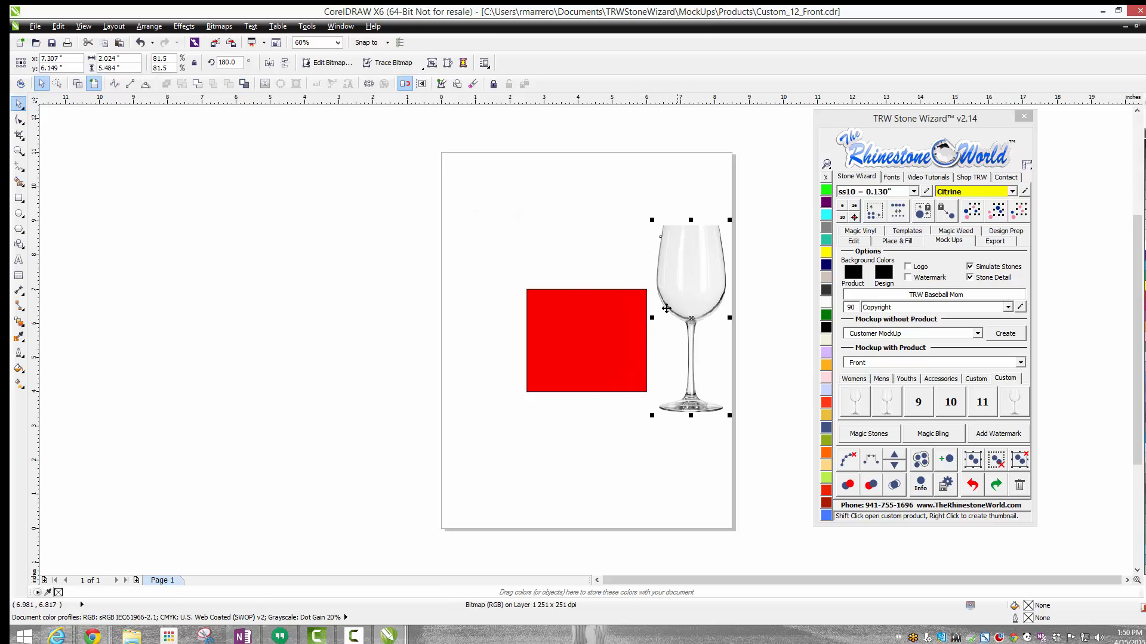
pyautogui.moveTo(623, 339); pyautogui.dragTo(569, 293)
pyautogui.click(715, 267)
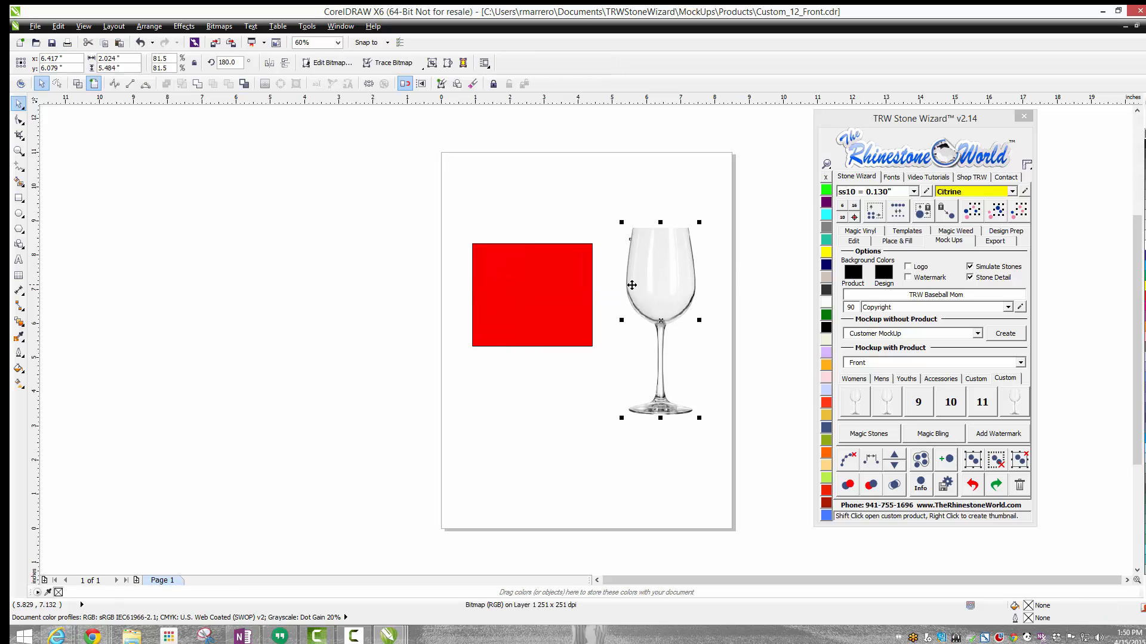
# Step: Shrink the red rectangle to about 1.91 × 1.64 inches and place it in front of the glass bowl
pyautogui.scroll(2, 699, 237)
pyautogui.click(377, 349)
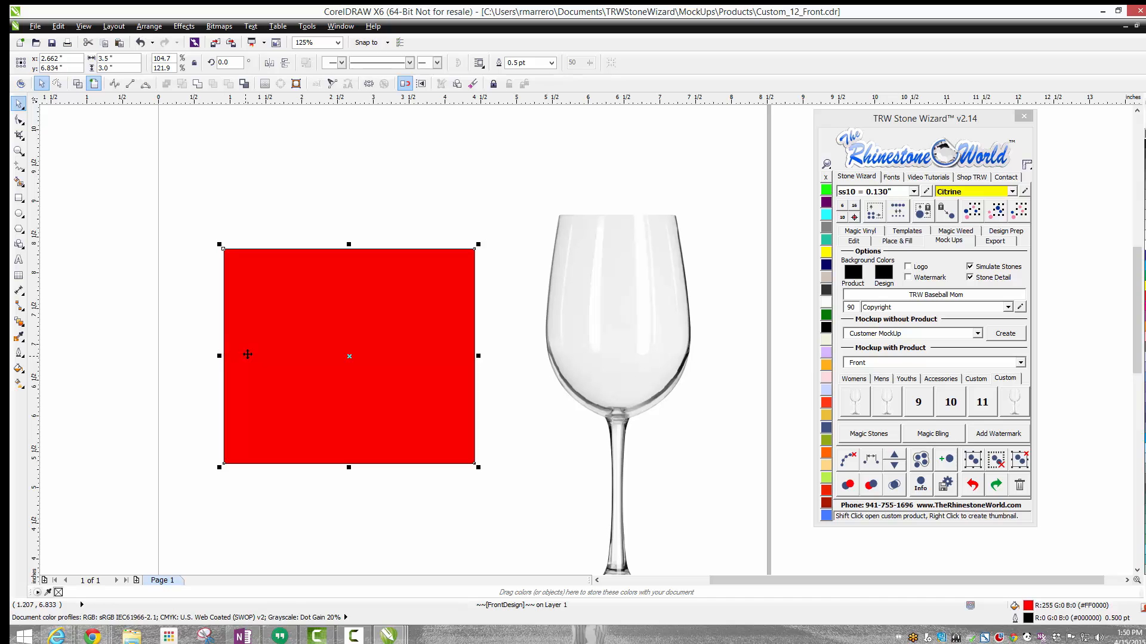
pyautogui.moveTo(219, 468); pyautogui.dragTo(337, 367)
pyautogui.moveTo(379, 306); pyautogui.dragTo(602, 264)
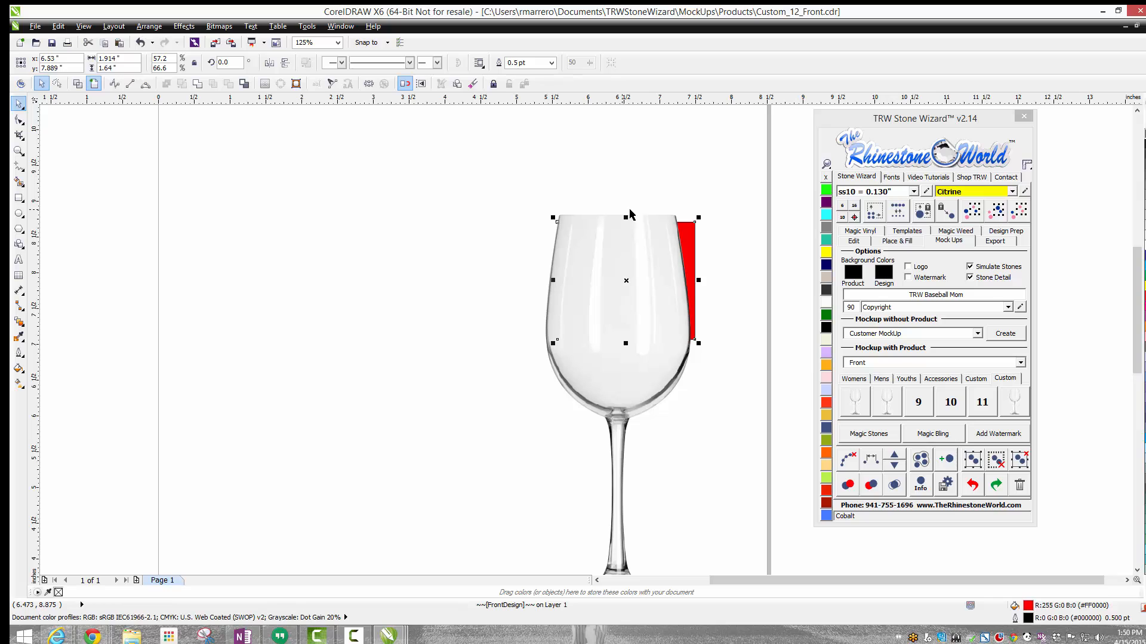
pyautogui.click(864, 244)
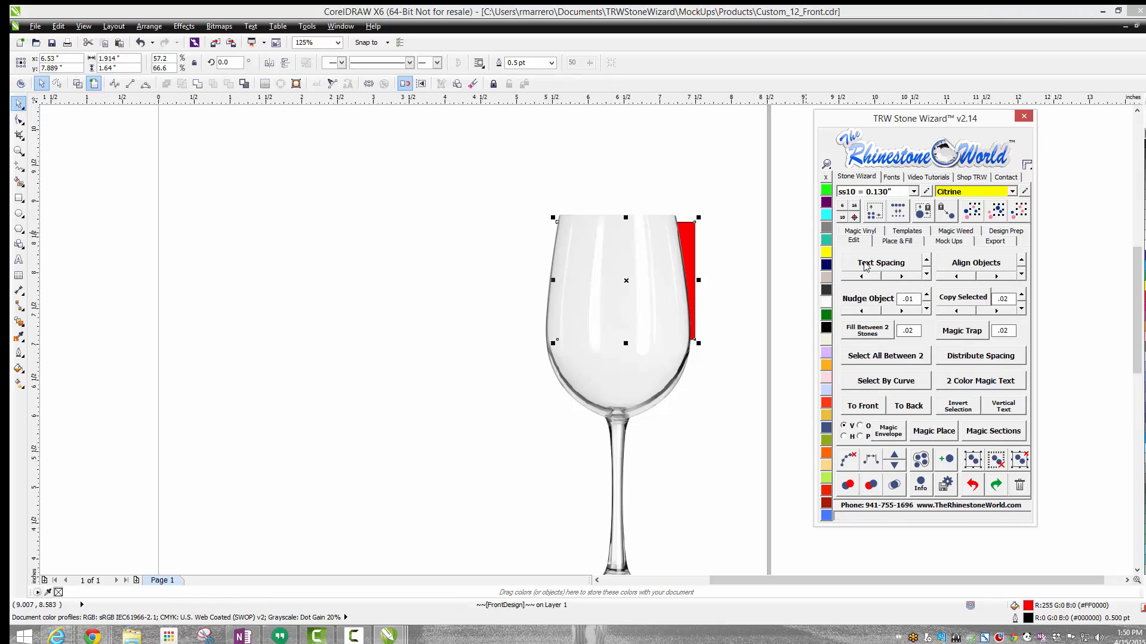
pyautogui.click(866, 407)
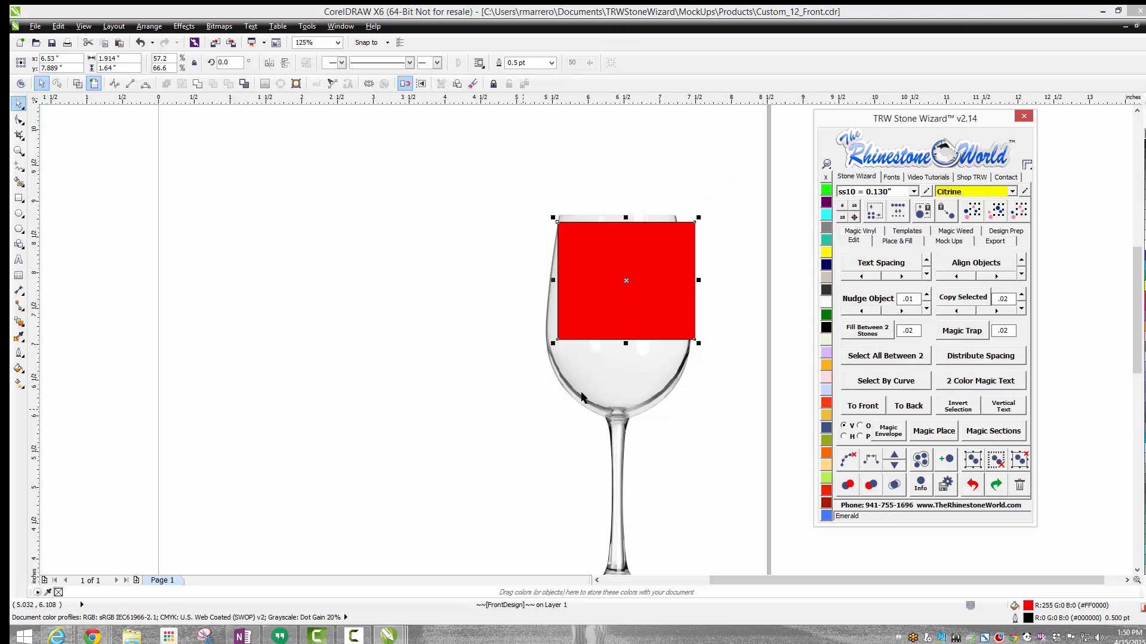
# Step: Fit the red rectangle to the glass bowl just below the rim, at about 1.59 × 2.11 inches
pyautogui.moveTo(698, 343); pyautogui.dragTo(679, 331)
pyautogui.scroll(2, 640, 237)
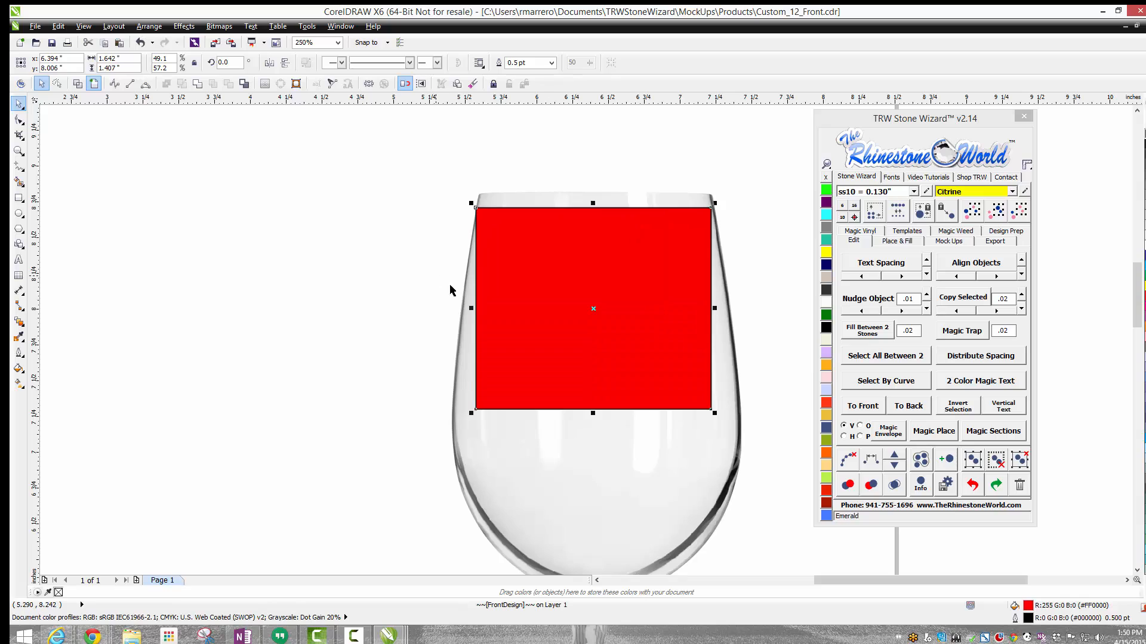
pyautogui.moveTo(476, 308); pyautogui.dragTo(481, 300)
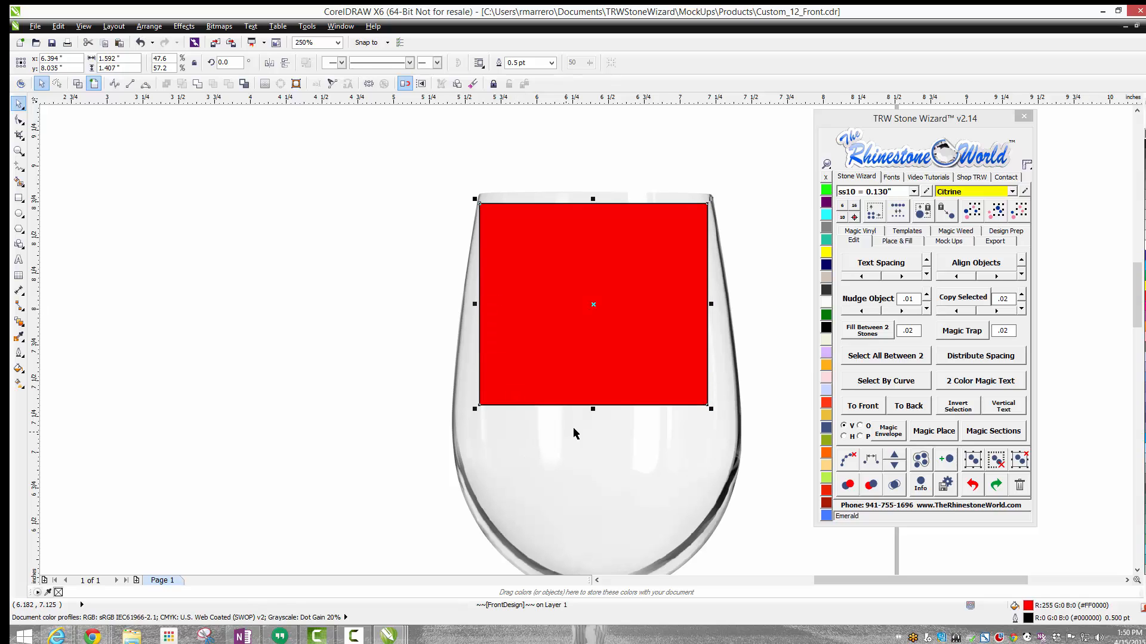
pyautogui.moveTo(592, 410); pyautogui.dragTo(602, 509)
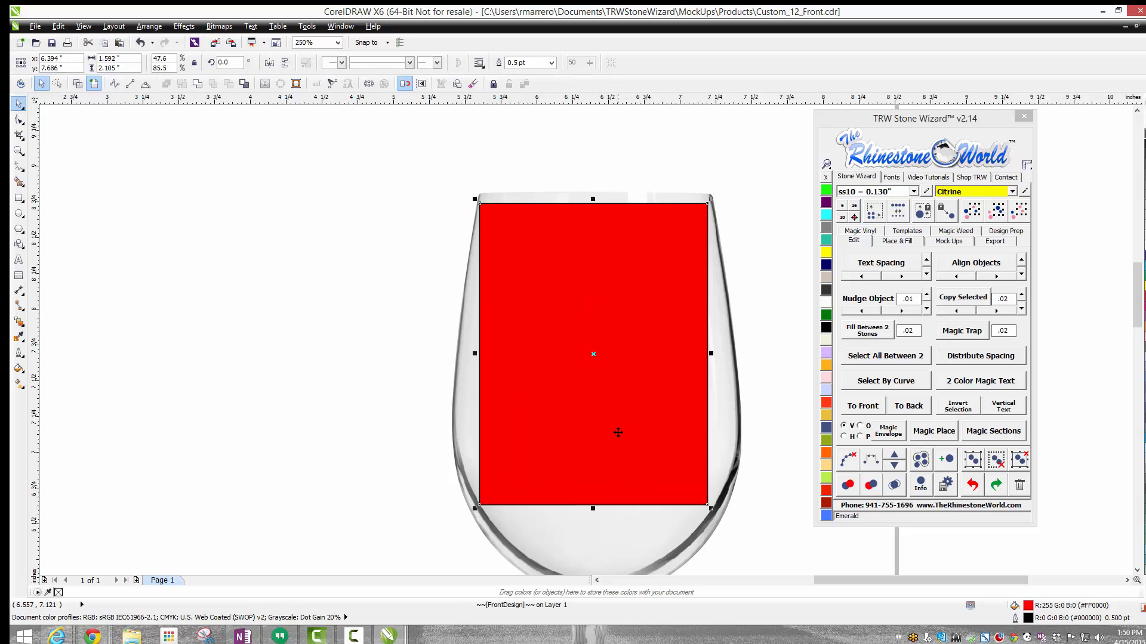
pyautogui.moveTo(618, 432); pyautogui.dragTo(621, 432)
pyautogui.click(388, 430)
pyautogui.scroll(-1, 388, 428)
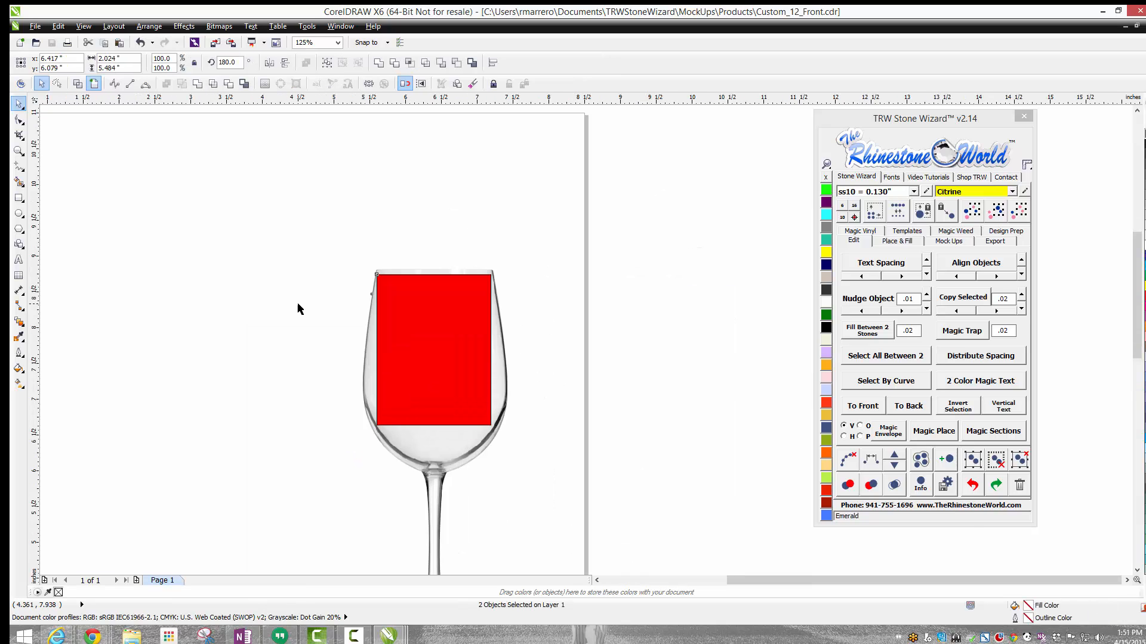
pyautogui.click(298, 308)
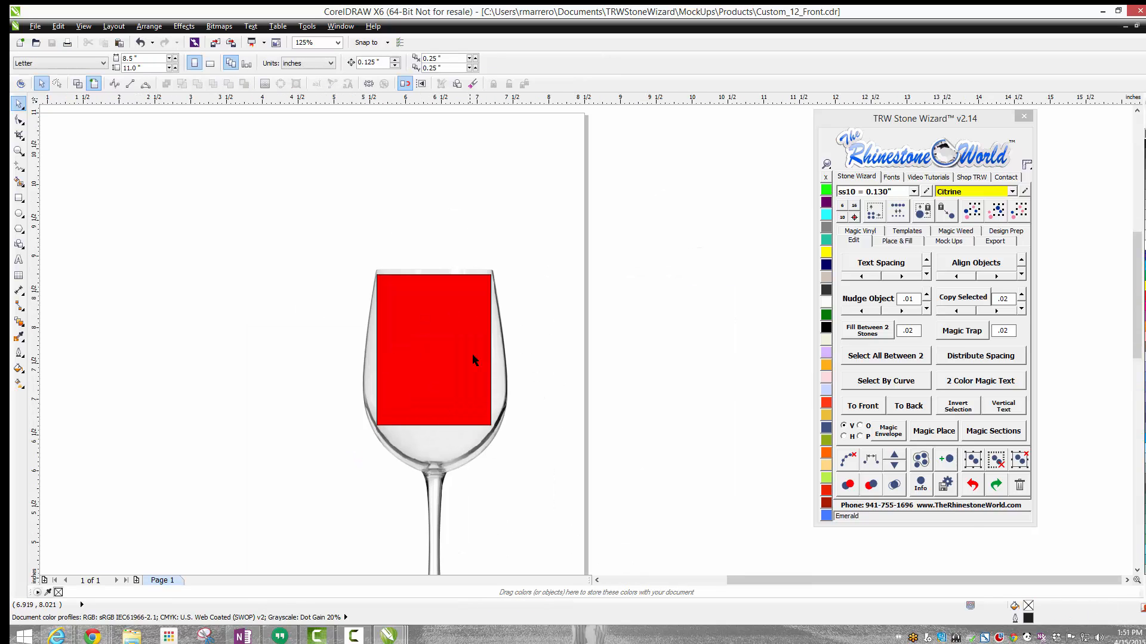
# Step: Set the mockup size of custom product 12 to 2.75 using the red design area
pyautogui.scroll(-1, 318, 323)
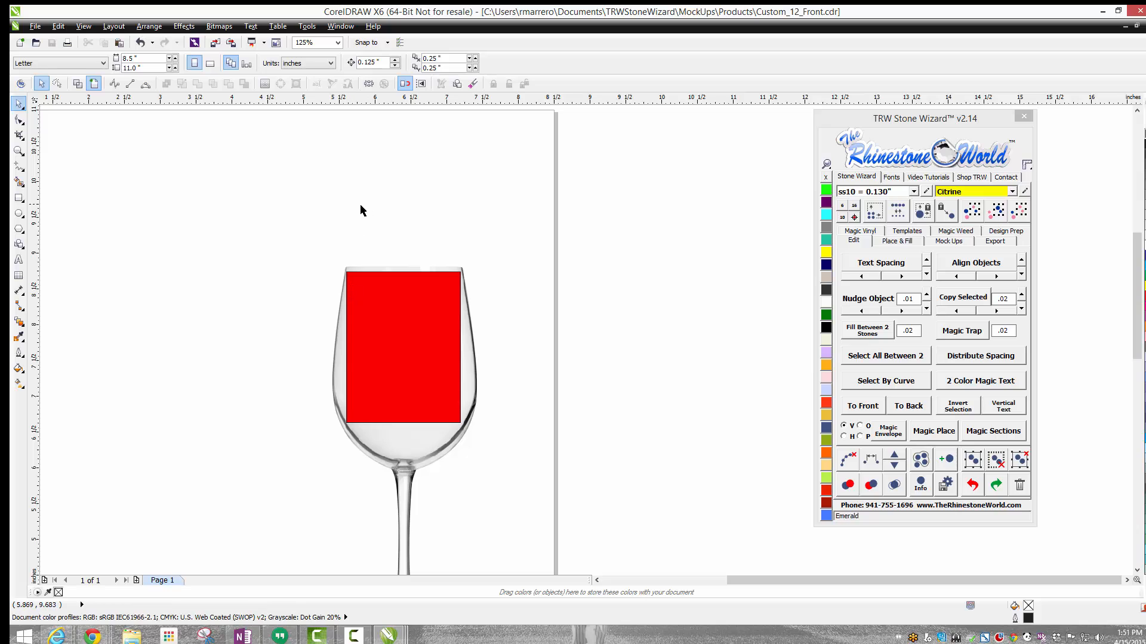
pyautogui.click(412, 322)
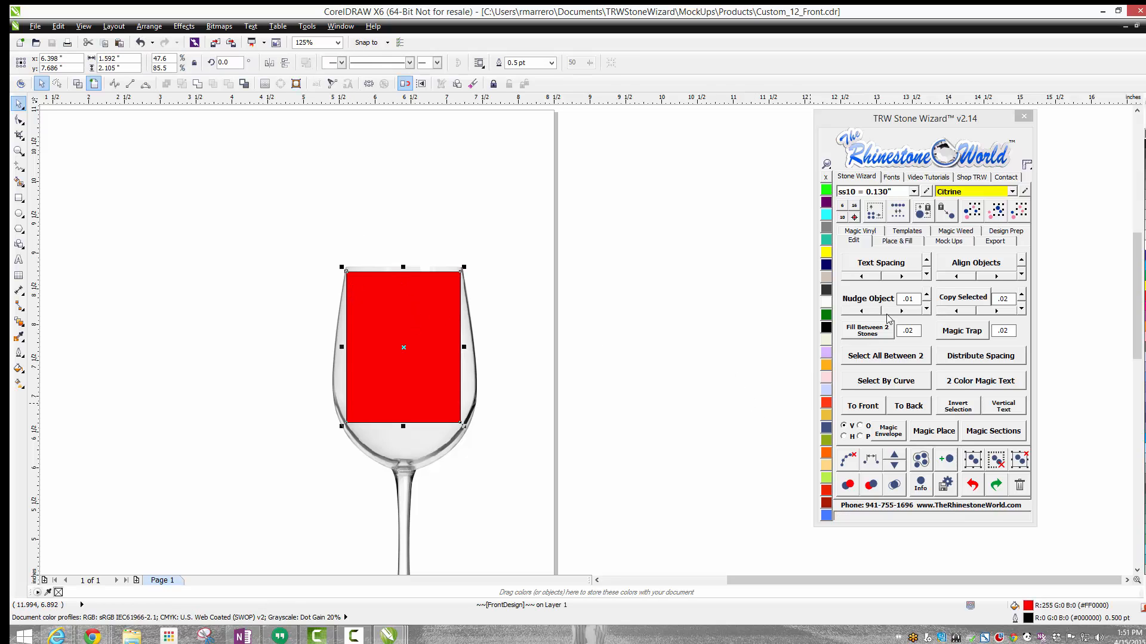
pyautogui.click(943, 240)
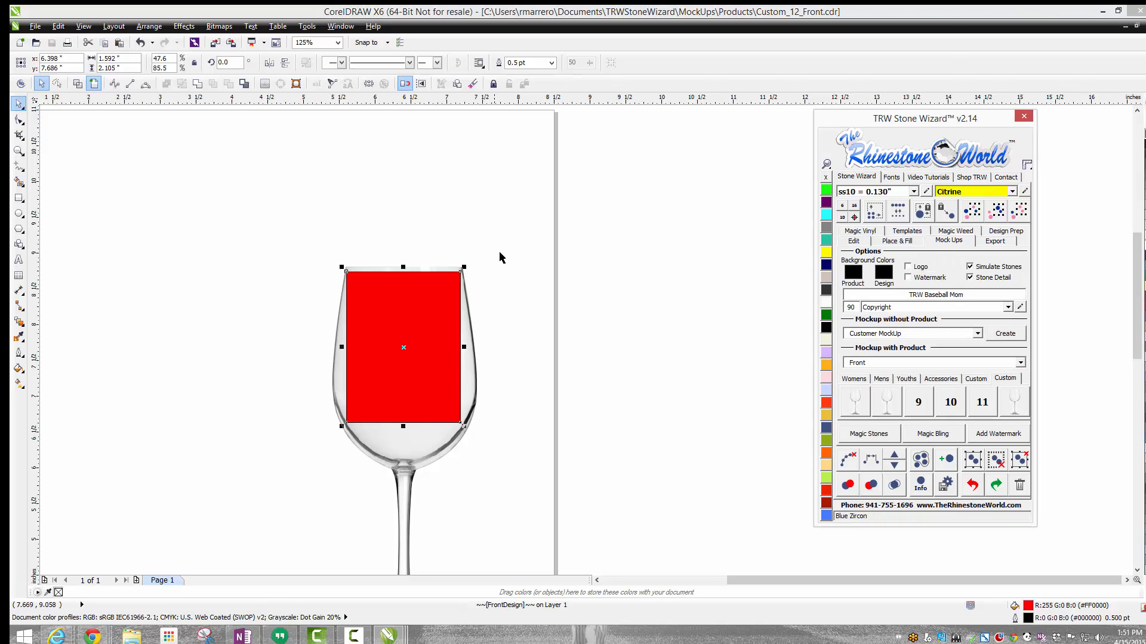
pyautogui.keyDown('shift'); pyautogui.rightClick(1015, 405); pyautogui.keyUp('shift')
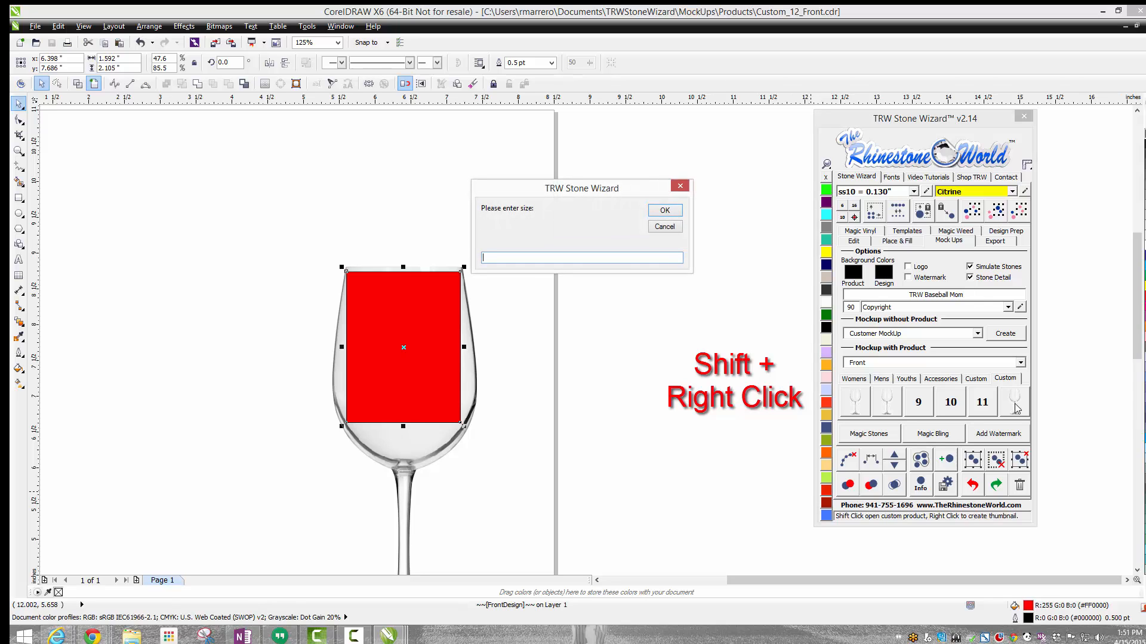
pyautogui.moveTo(501, 194); pyautogui.dragTo(519, 245)
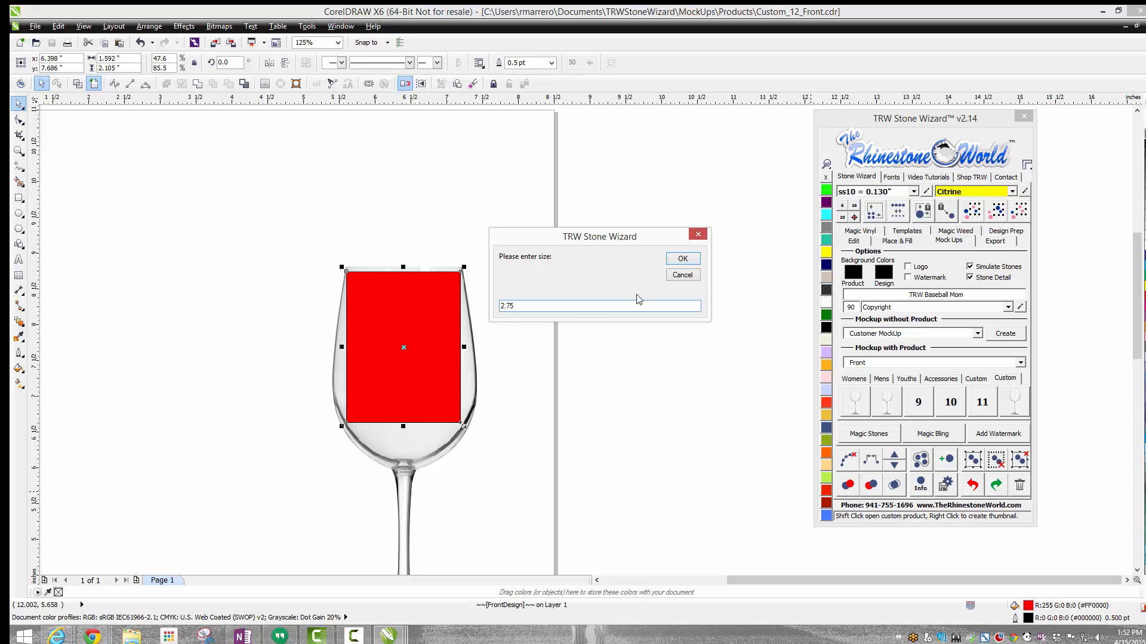
pyautogui.click(683, 260)
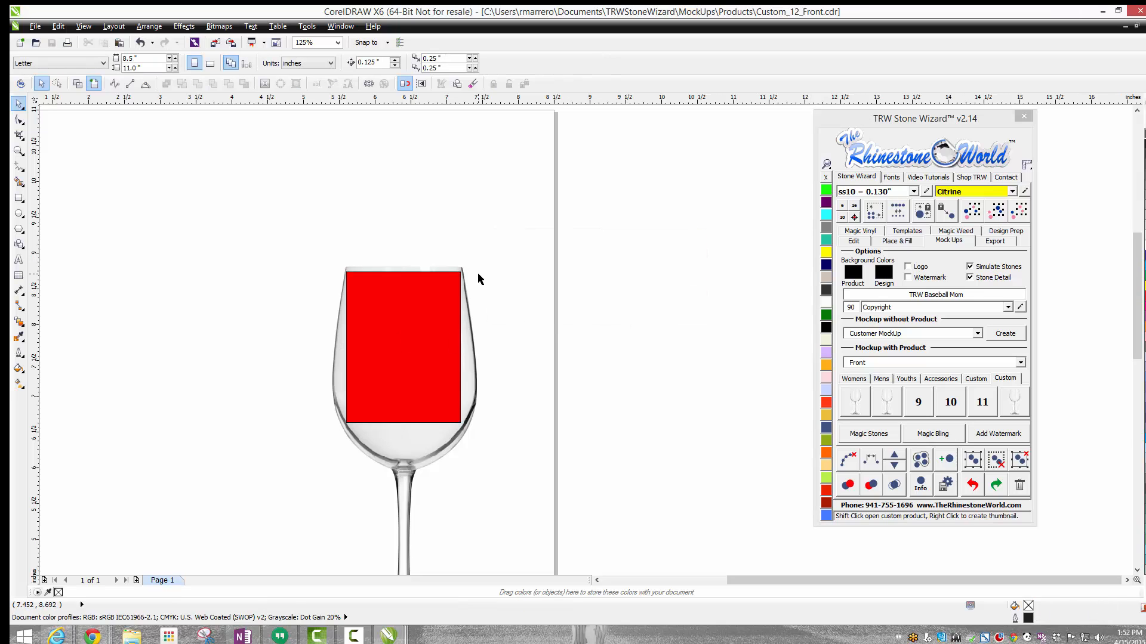
# Step: Select the glass with its red design area and save the drawing as Custom_12_Front in CDR format, replacing the existing file
pyautogui.scroll(-2, 478, 278)
pyautogui.moveTo(319, 224); pyautogui.dragTo(543, 494)
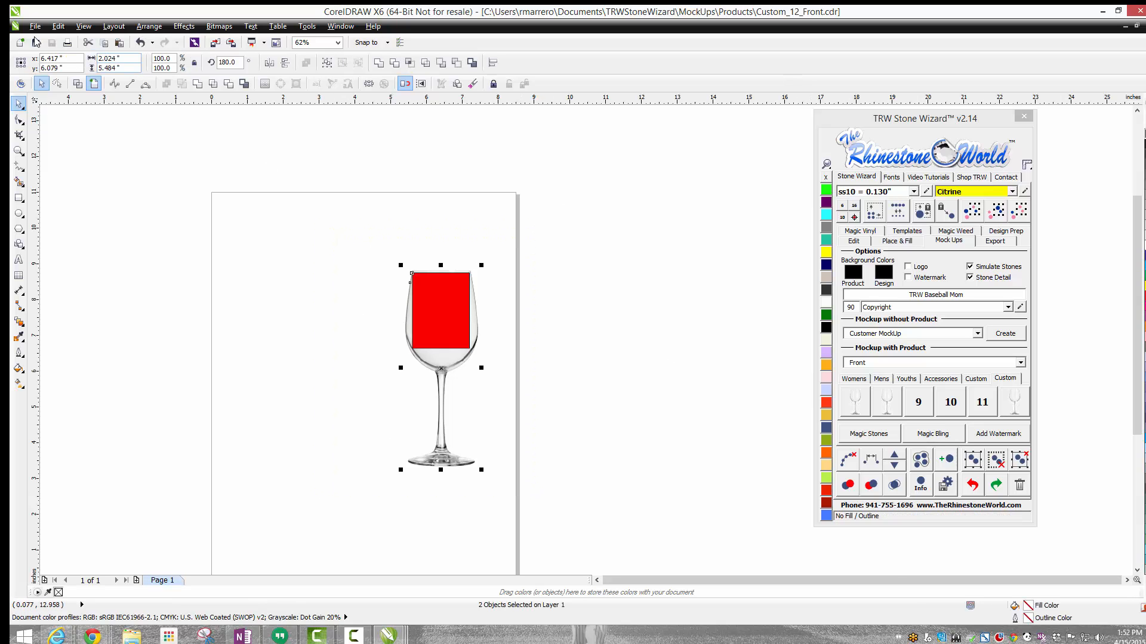
pyautogui.click(36, 27)
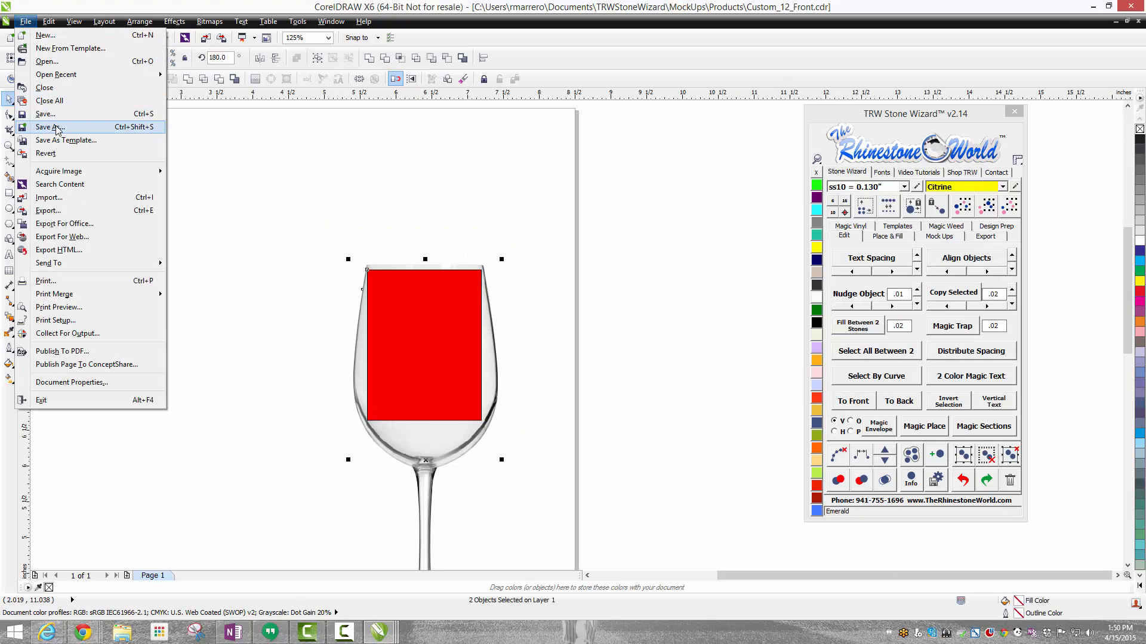
pyautogui.click(57, 127)
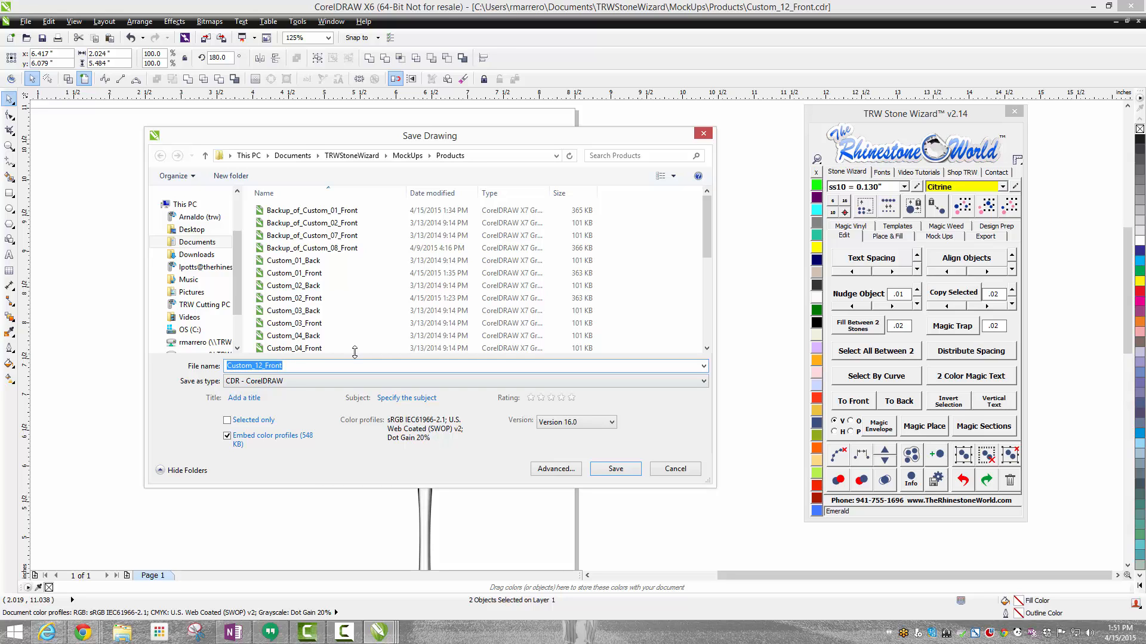
pyautogui.click(627, 476)
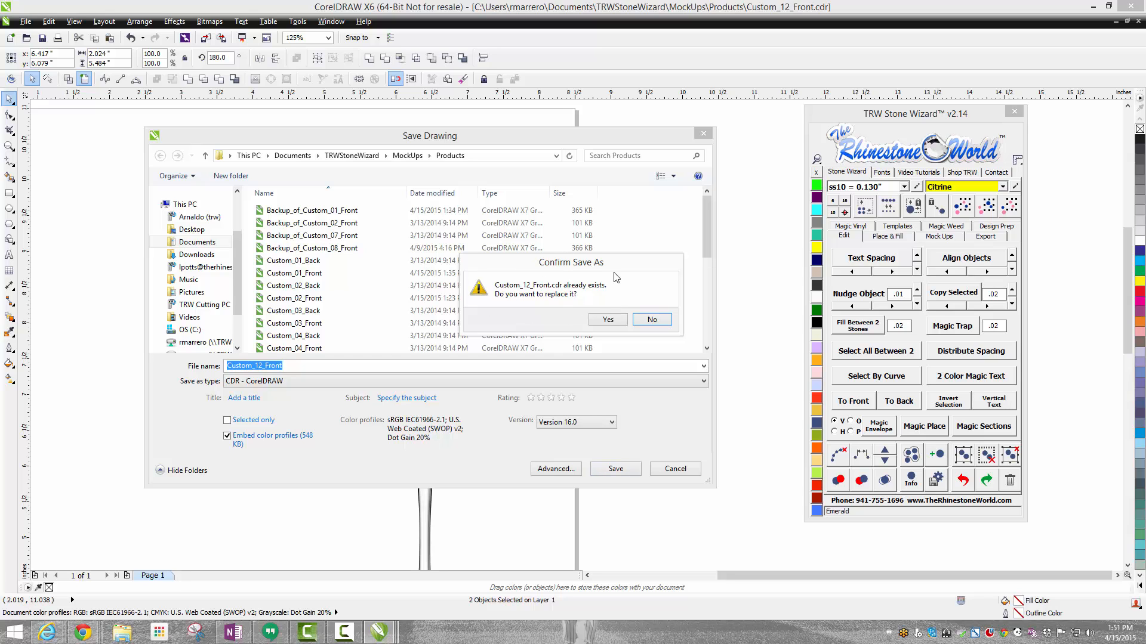
pyautogui.click(604, 321)
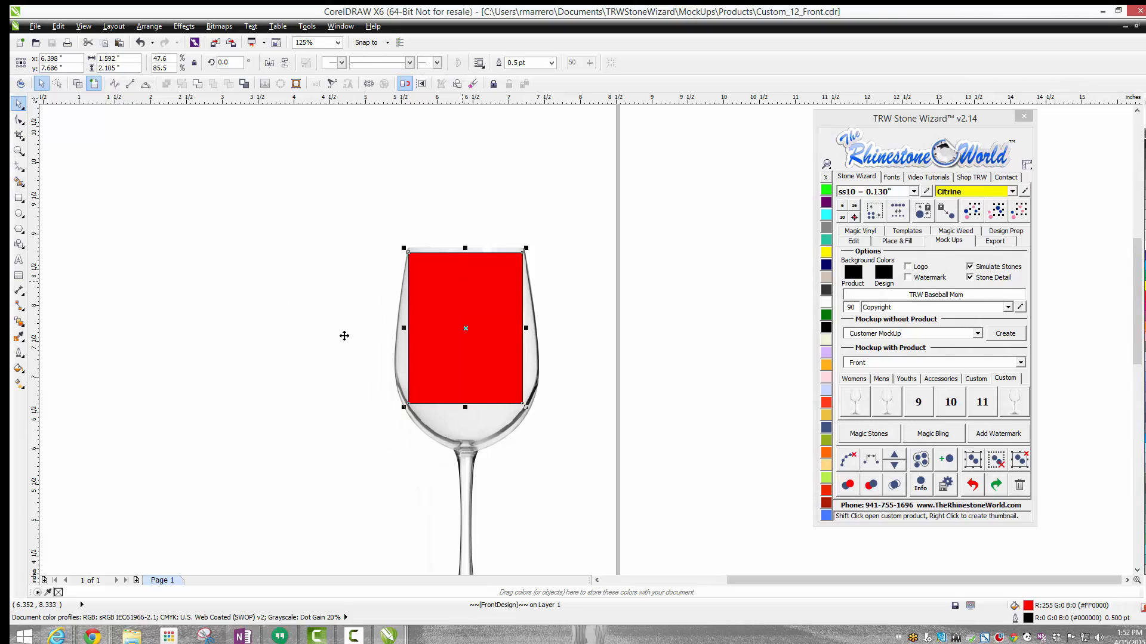
# Step: Switch to the Untitled-1 drawing and delete the wine glass image beside the monogram
pyautogui.click(344, 335)
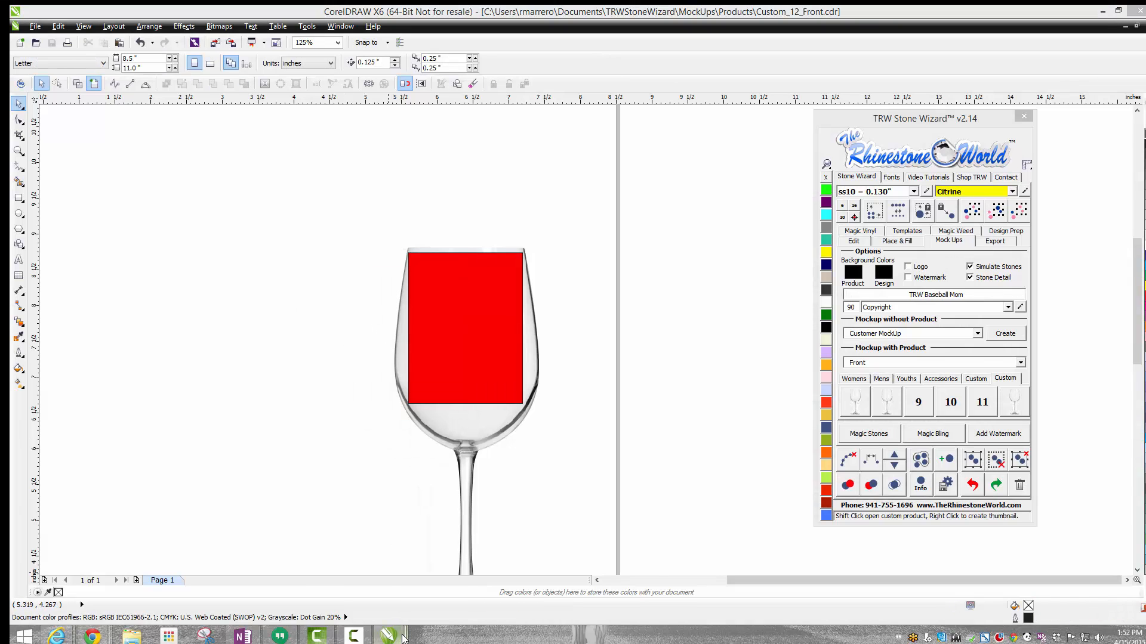
pyautogui.moveTo(403, 637)
pyautogui.click(315, 561)
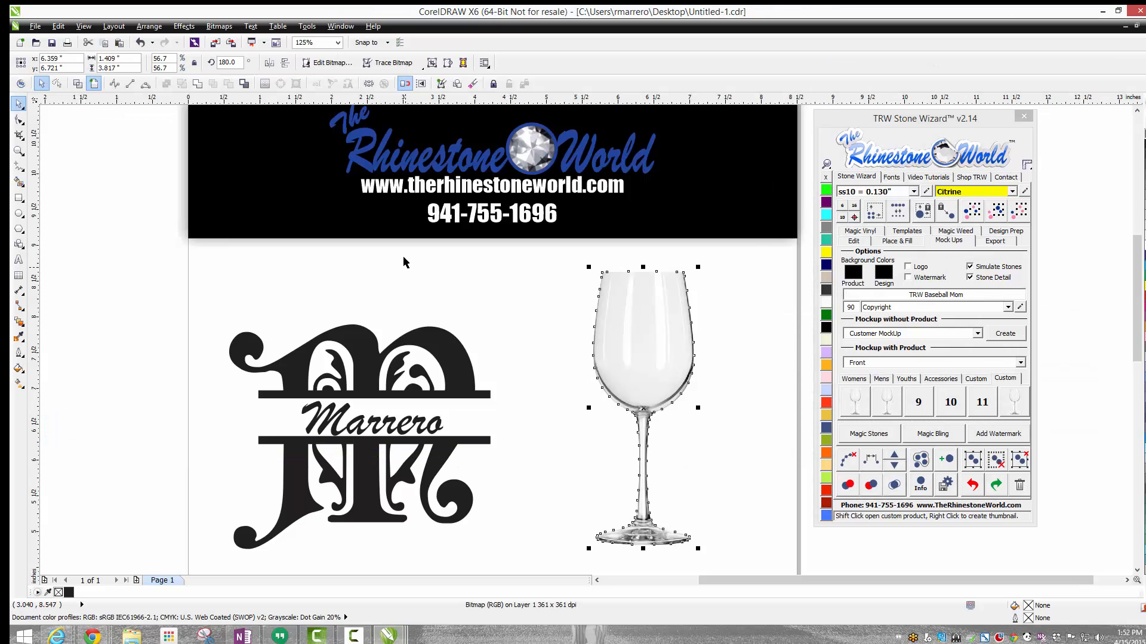
pyautogui.click(450, 358)
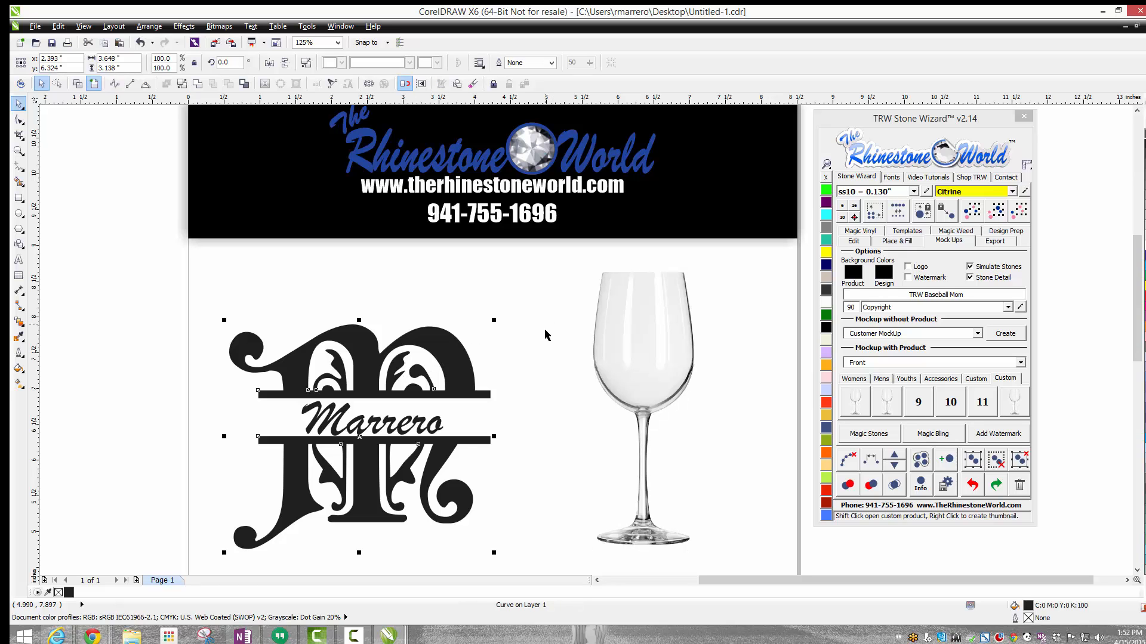
pyautogui.click(679, 334)
pyautogui.press('Delete')
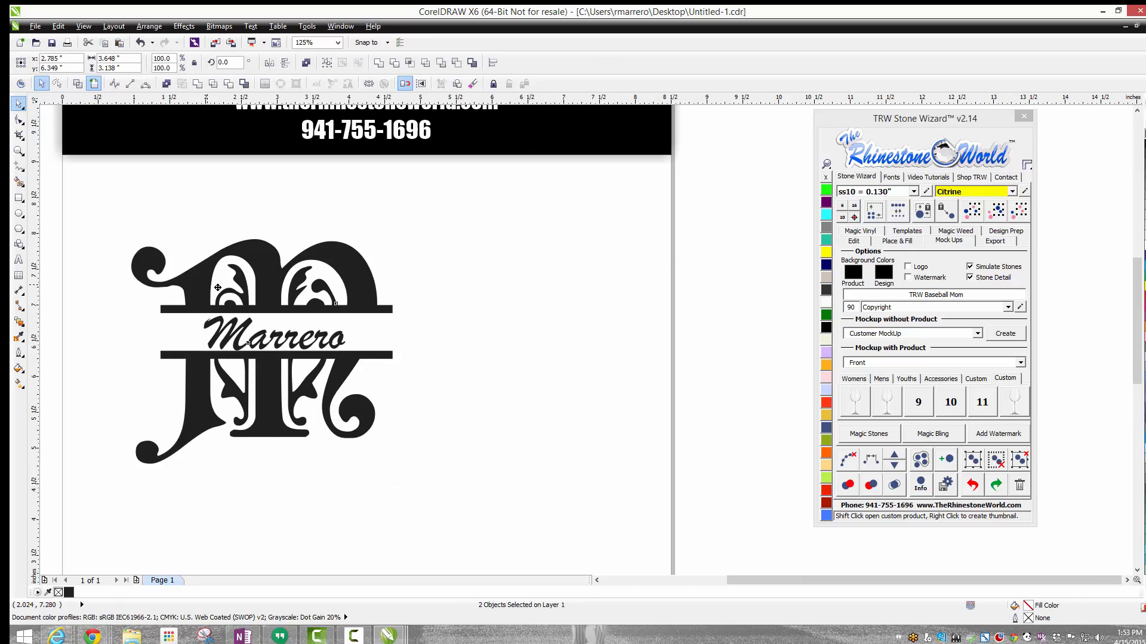
# Step: Shrink the monogram with its name to about 2.51 × 2.16 inches and create its front mockup on custom product 12
pyautogui.moveTo(218, 286); pyautogui.dragTo(333, 292)
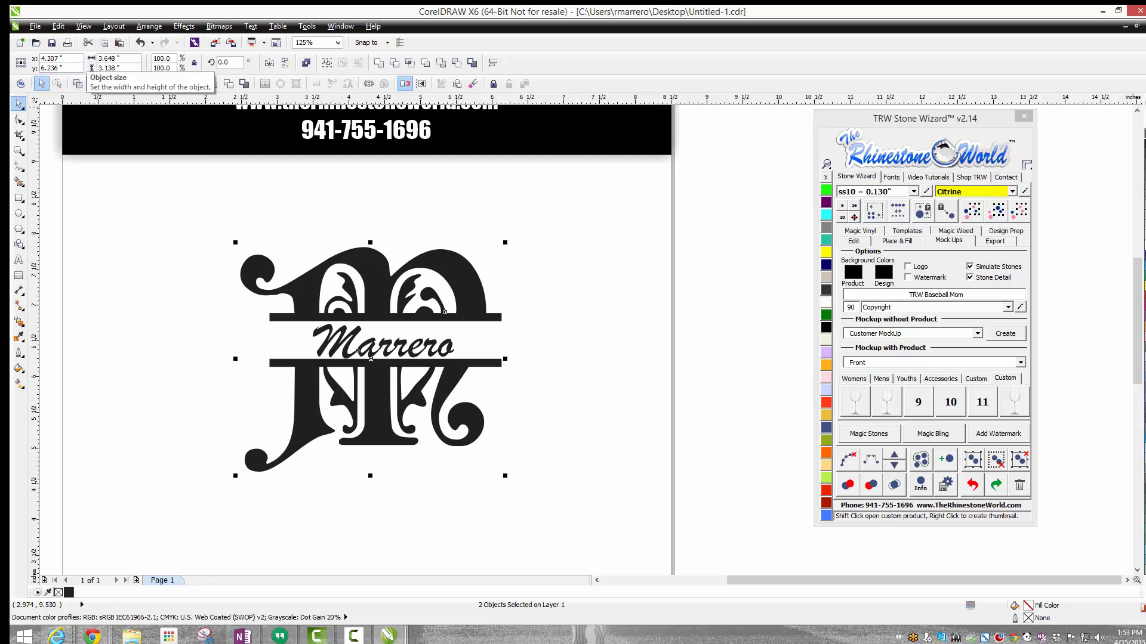
pyautogui.moveTo(238, 242); pyautogui.dragTo(320, 306)
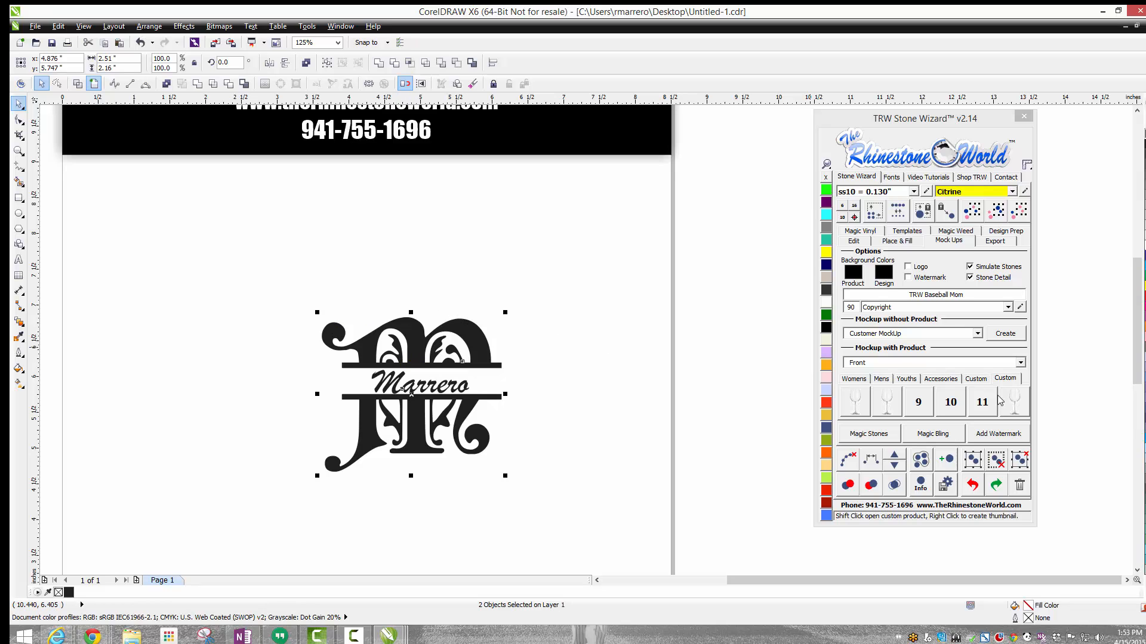
pyautogui.click(1018, 405)
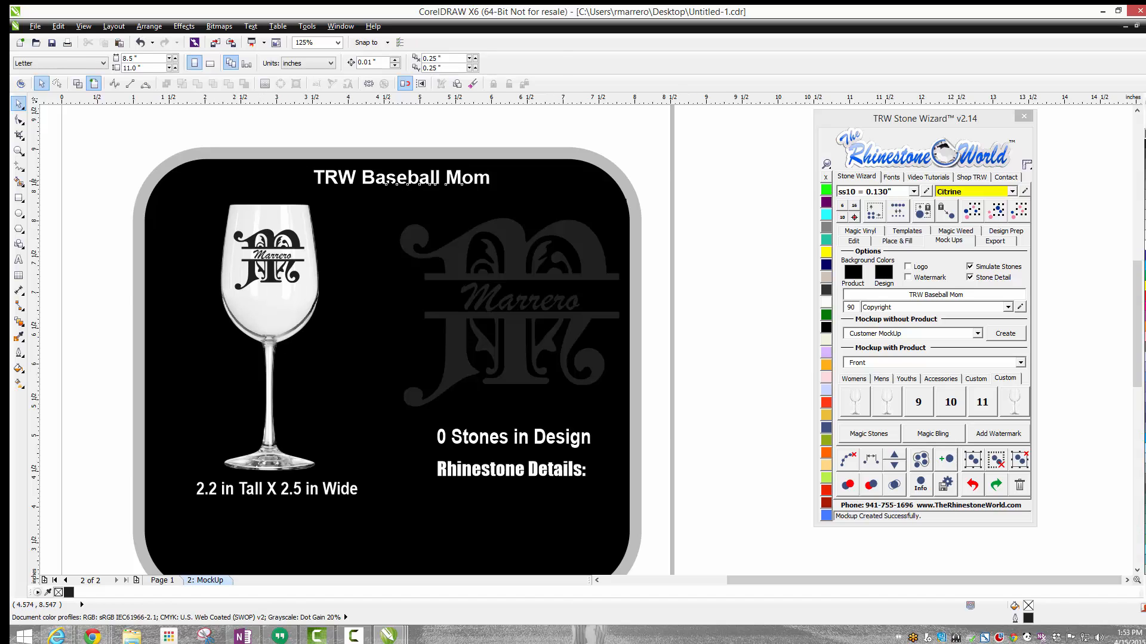
# Step: Delete the mockup's TRW Baseball Mom title and fill the background behind the large monogram with Amethyst
pyautogui.click(403, 178)
pyautogui.press('Delete')
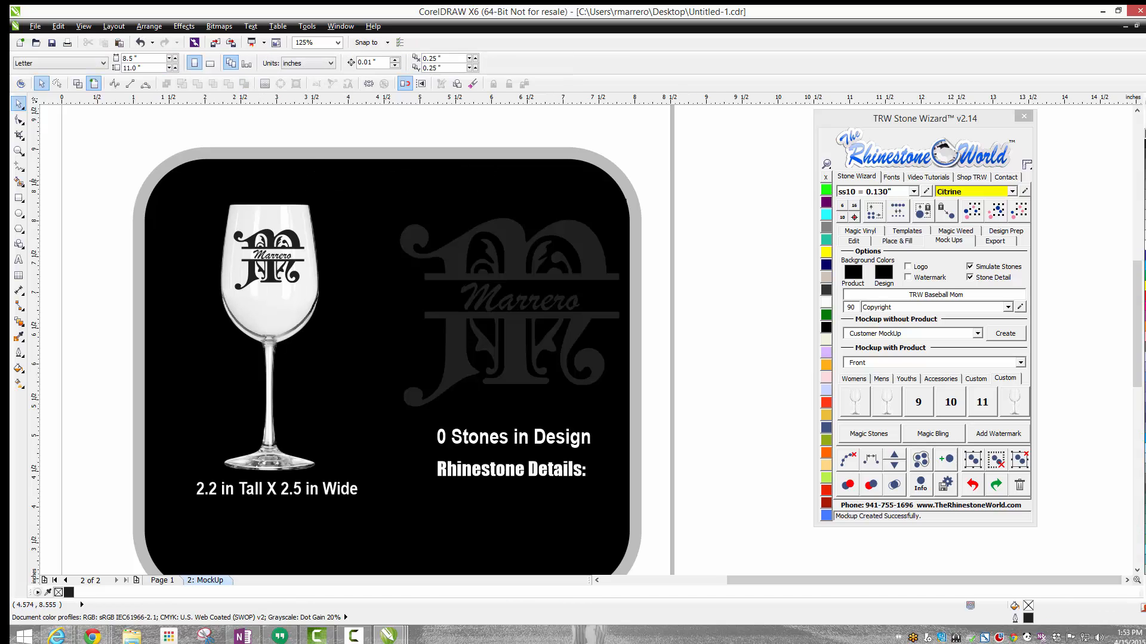
pyautogui.click(457, 221)
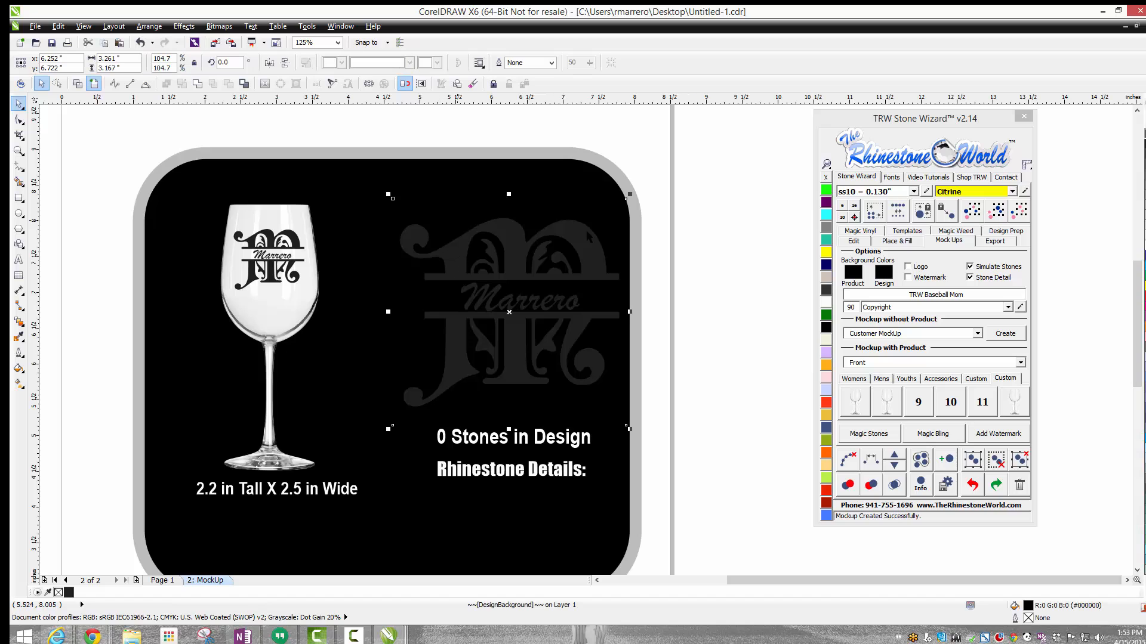
pyautogui.click(825, 252)
pyautogui.click(825, 243)
pyautogui.click(826, 227)
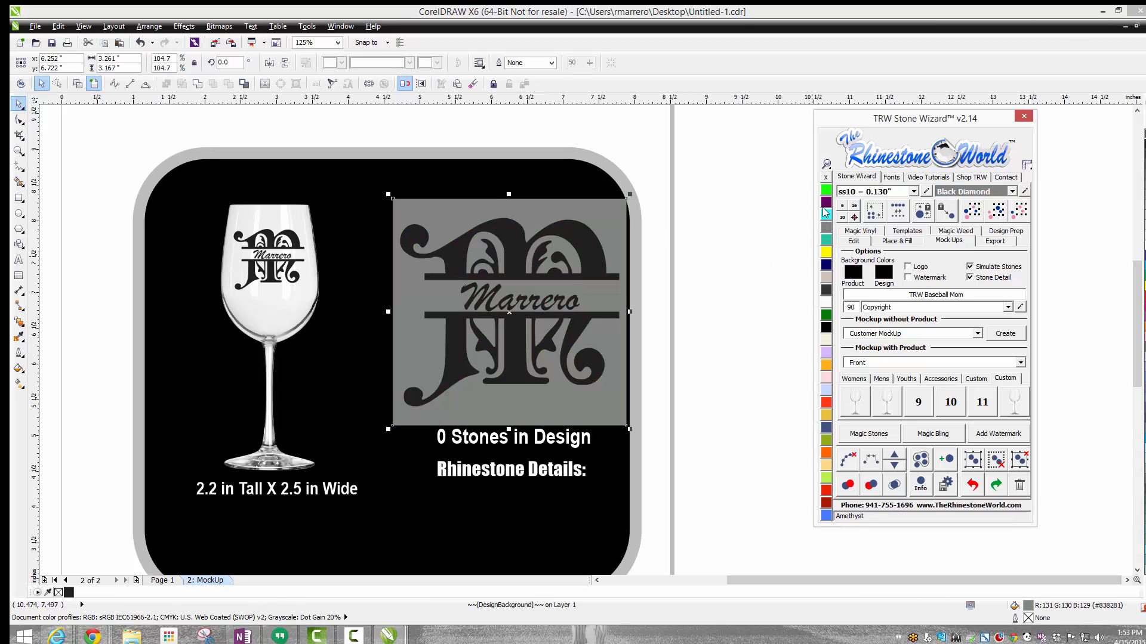
pyautogui.click(826, 203)
# Step: Try stone colors such as Copper and Jonquil on the glass's monogram, and fill it with Hot Pink Magic Glitter vinyl
pyautogui.click(258, 280)
pyautogui.click(257, 281)
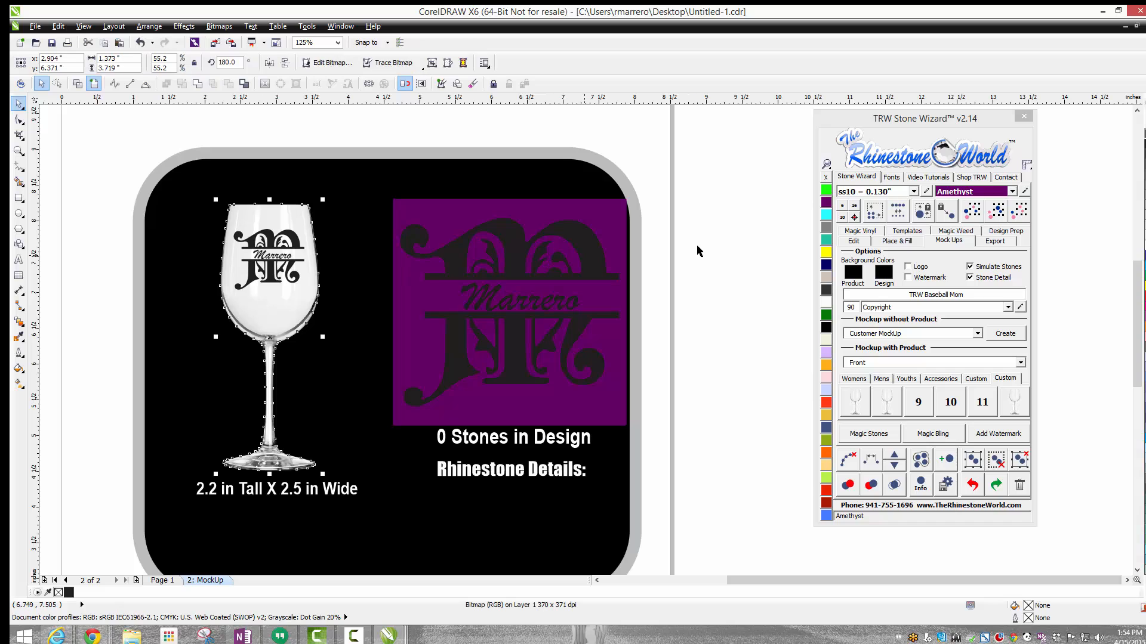
pyautogui.click(826, 215)
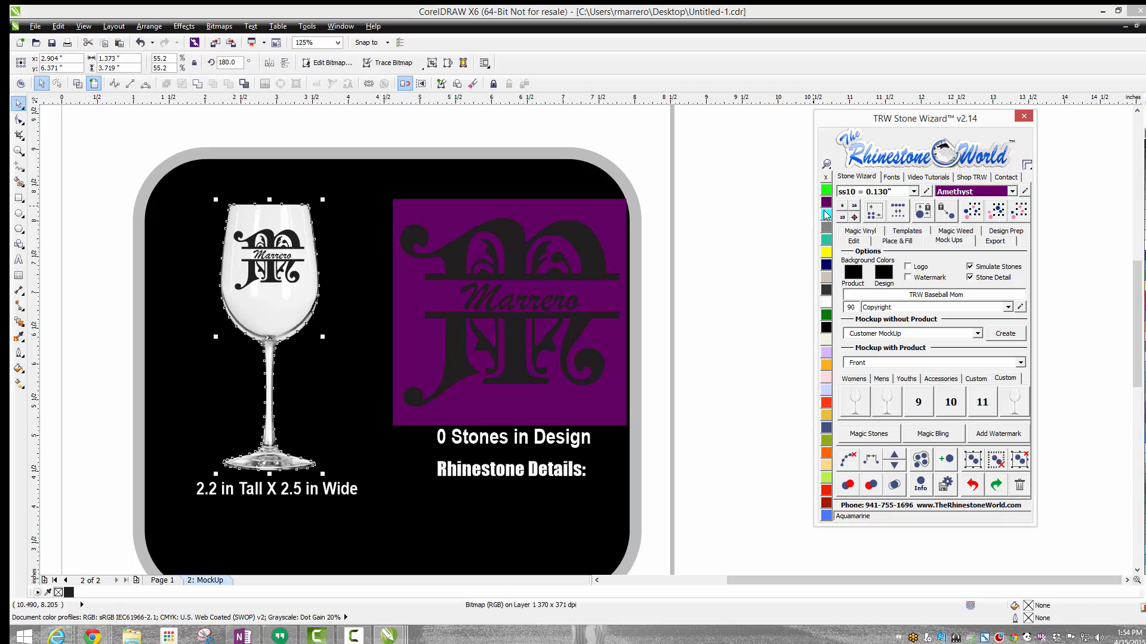
pyautogui.click(297, 246)
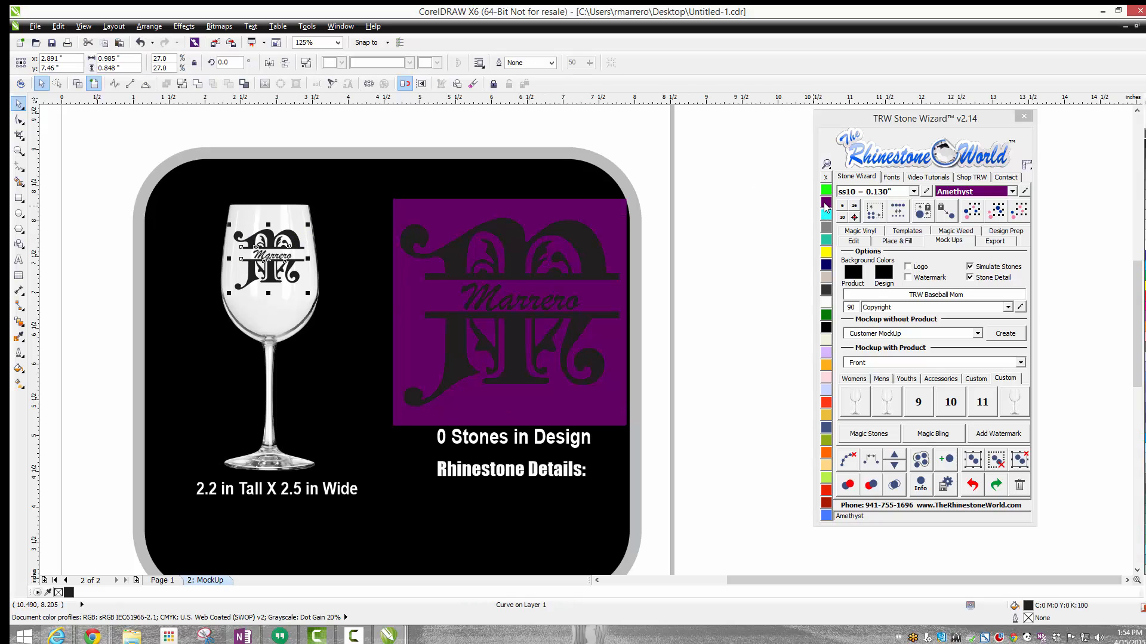
pyautogui.click(826, 251)
pyautogui.click(826, 276)
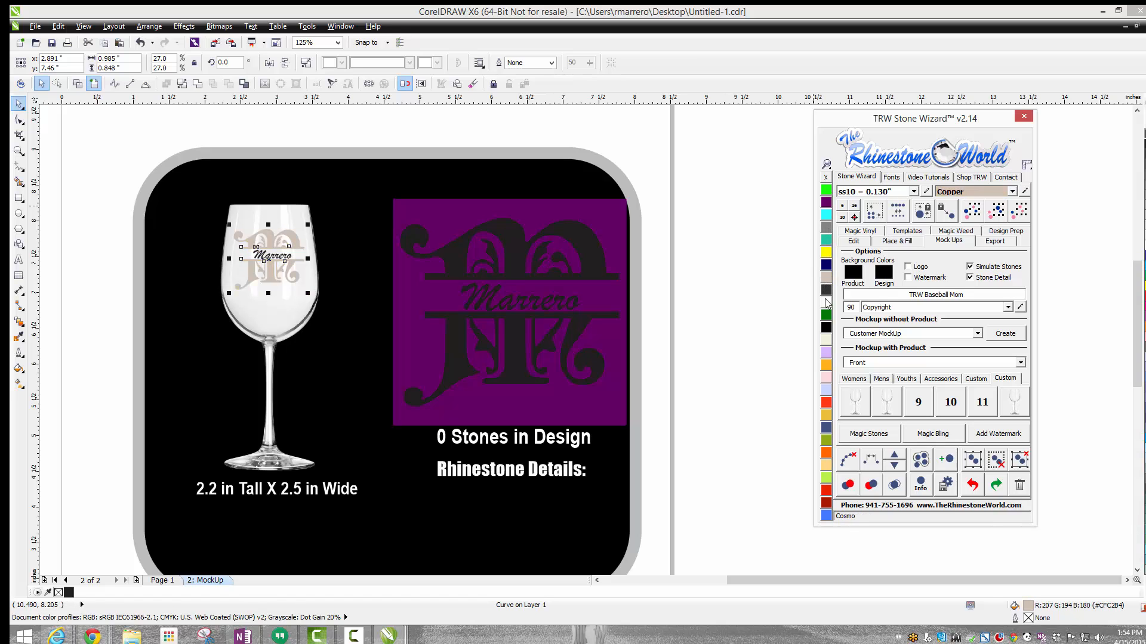
pyautogui.click(827, 315)
pyautogui.click(826, 340)
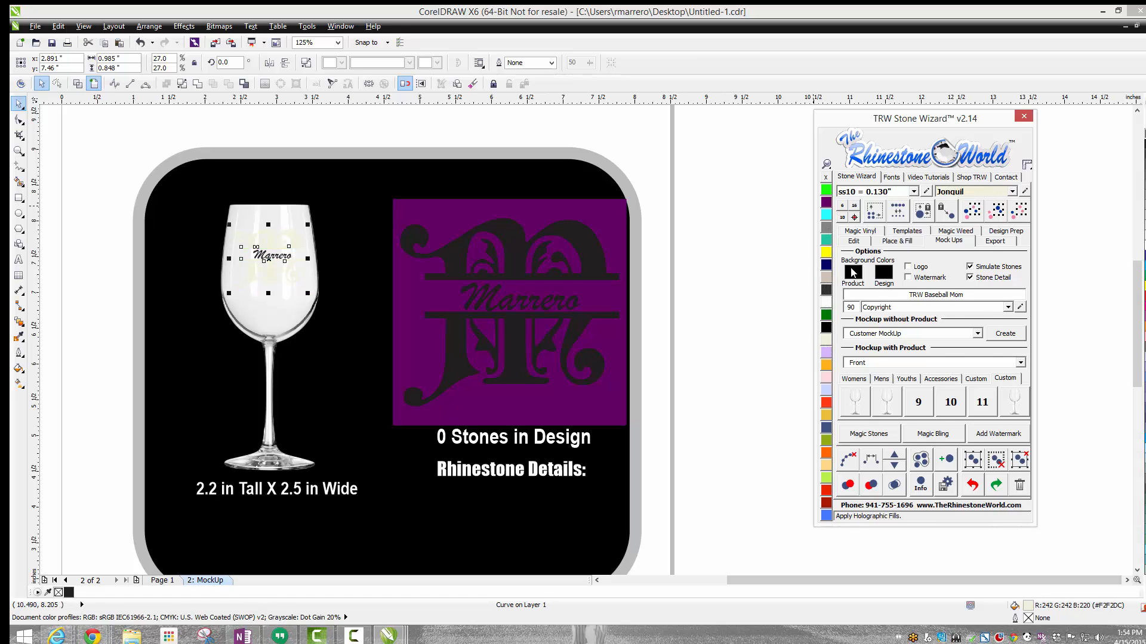
pyautogui.click(868, 234)
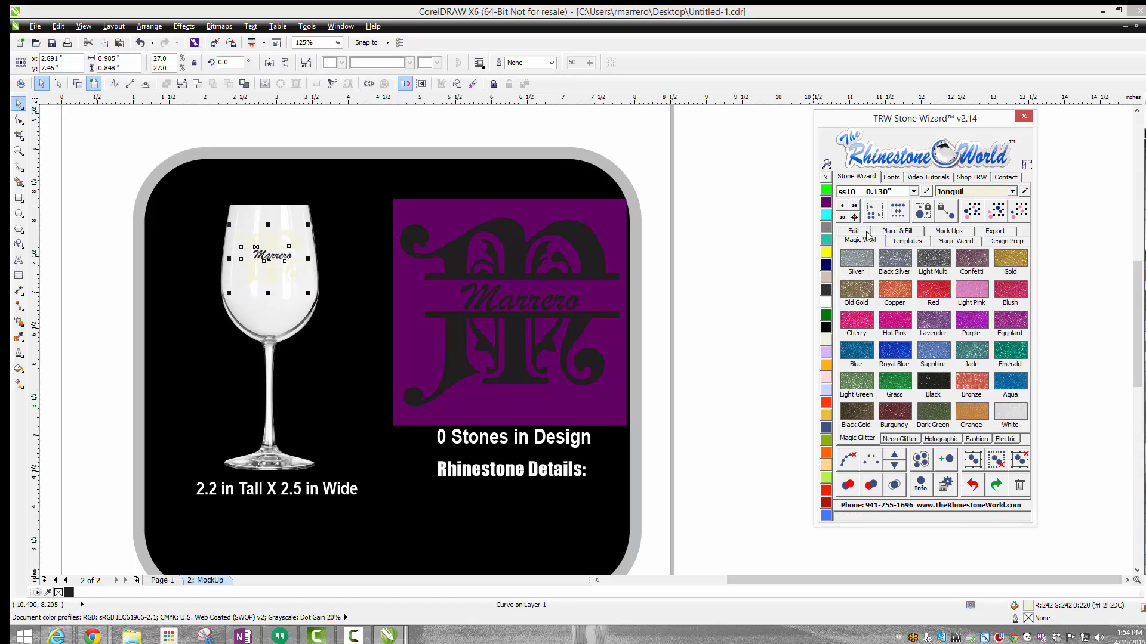
pyautogui.click(899, 315)
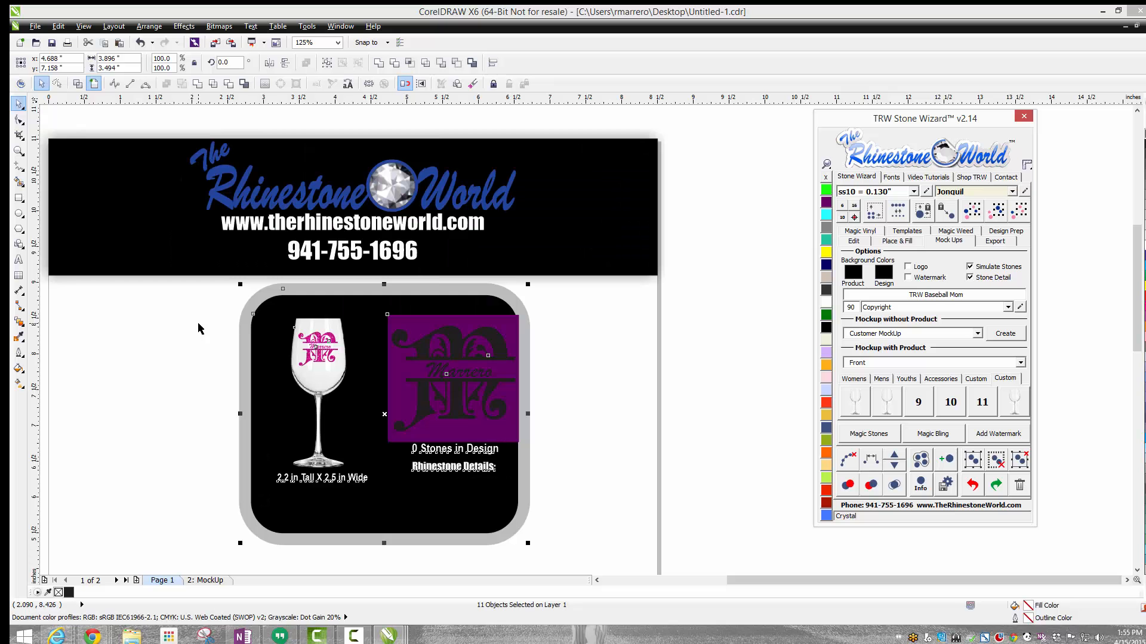